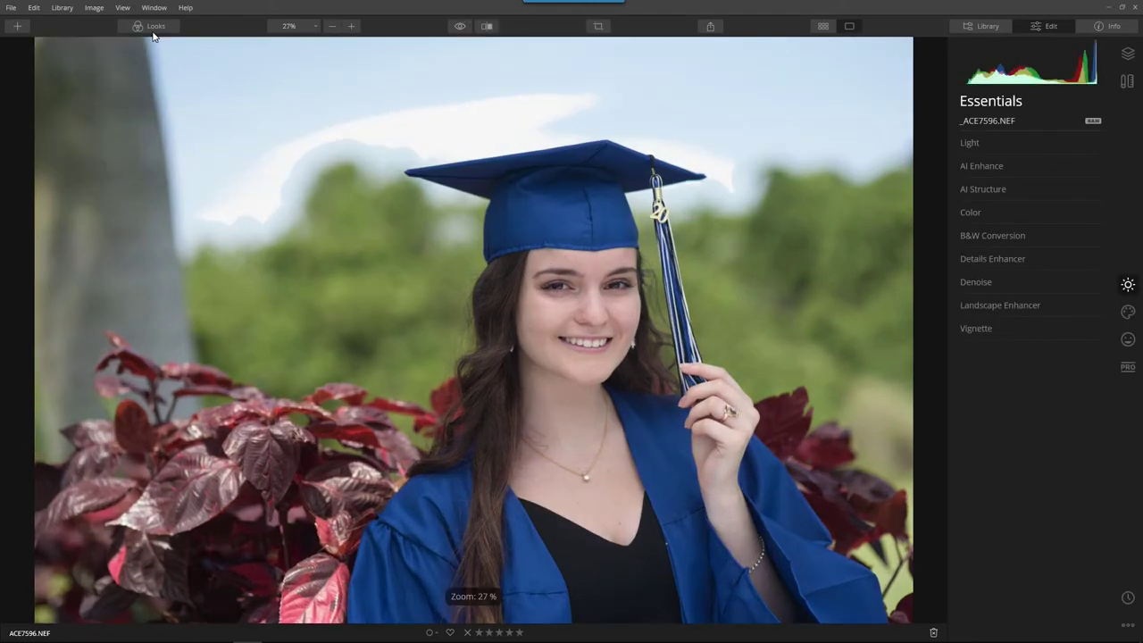
- Apply the AI Image Enhancer look from the Essentials collection and compare the photo with its original
left_click(154, 29)
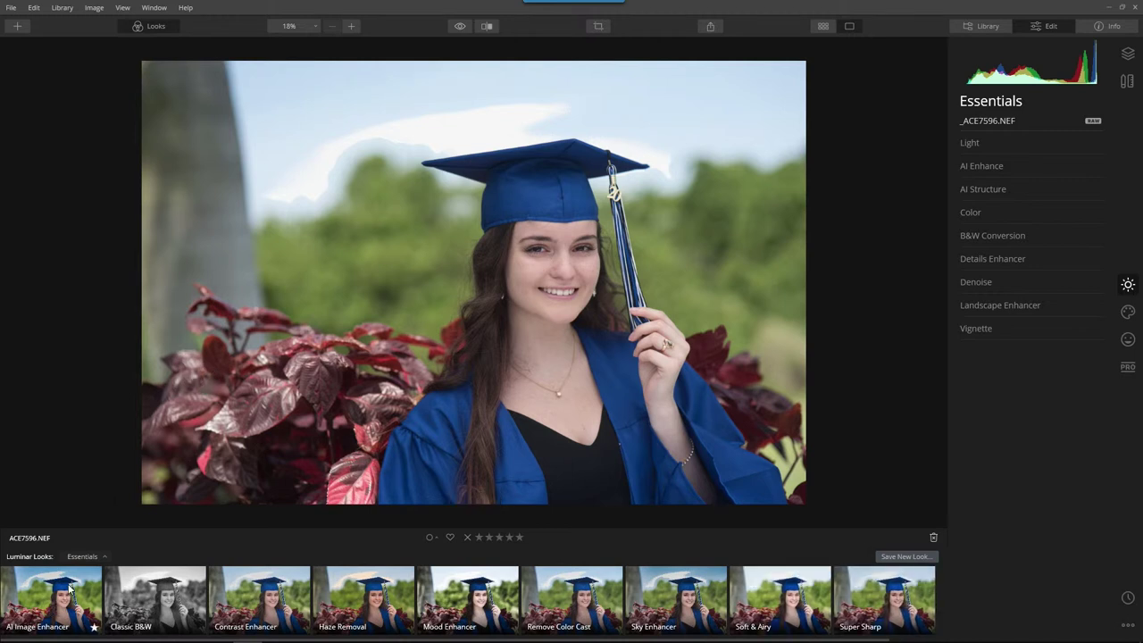
left_click(70, 590)
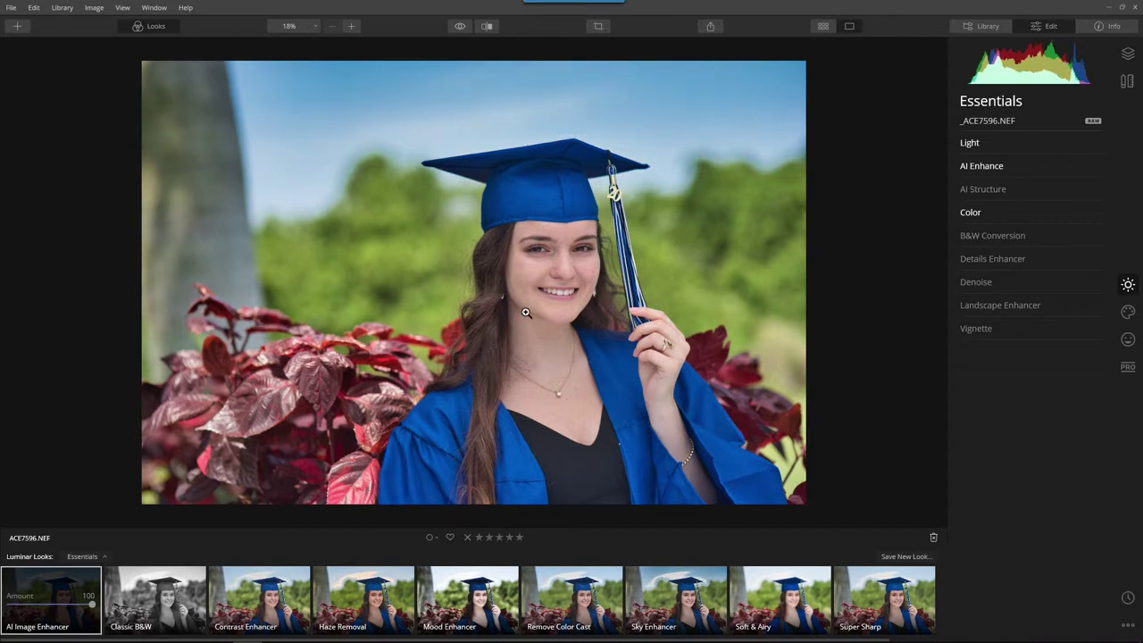
left_click(461, 26)
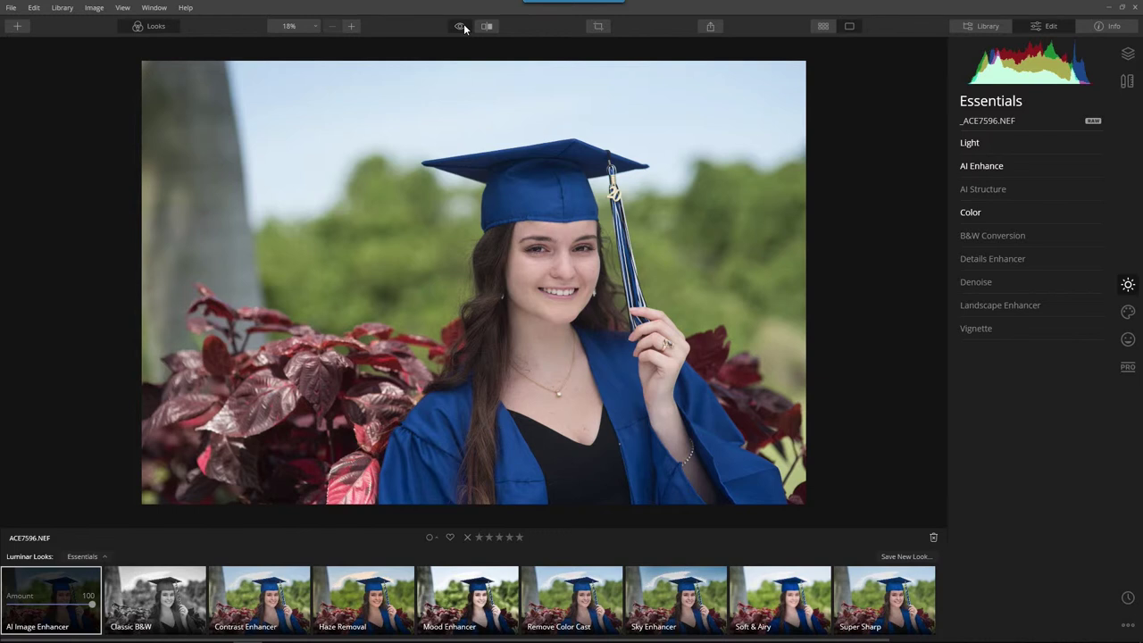
left_click(463, 28)
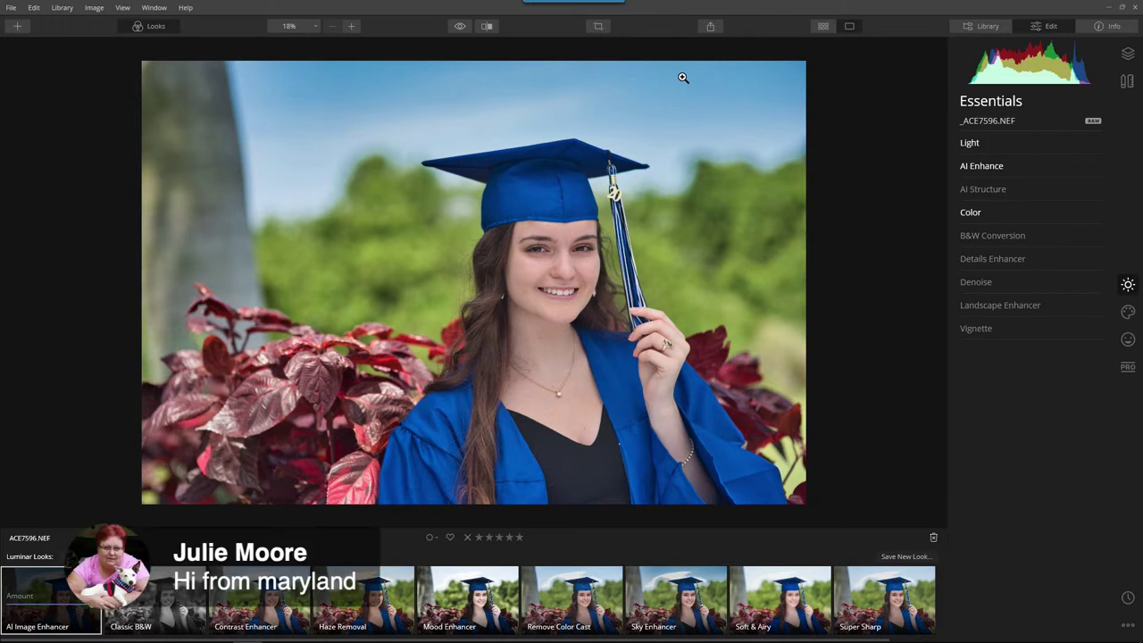
- Set the AI Sky Enhancer amount to 13 in AI Enhance
left_click(1001, 168)
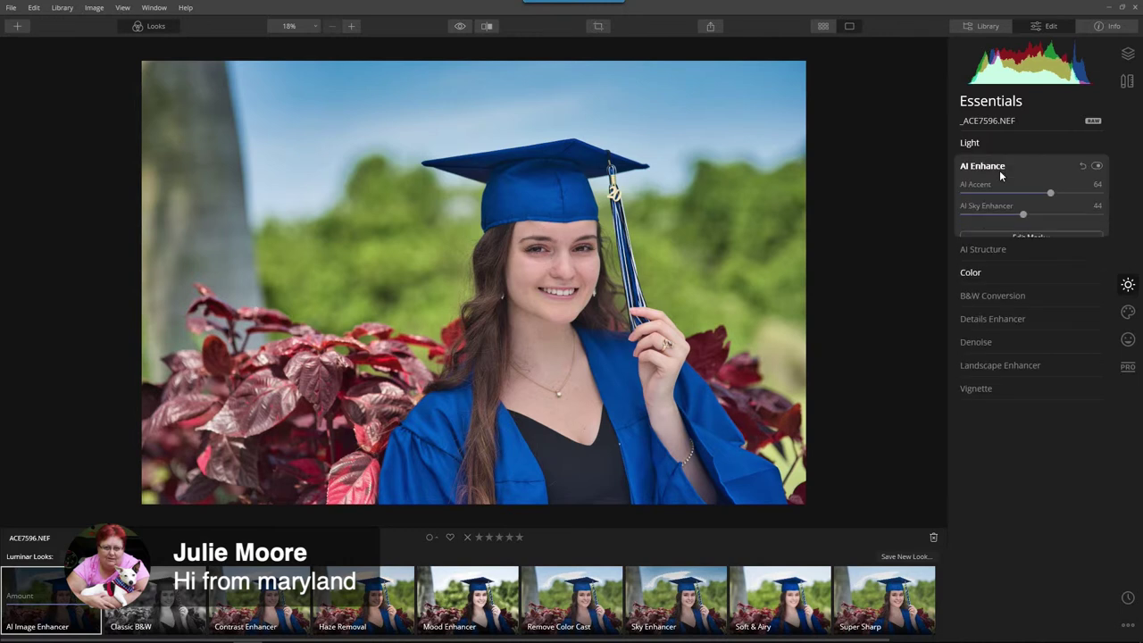
left_click_drag(1025, 218, 982, 221)
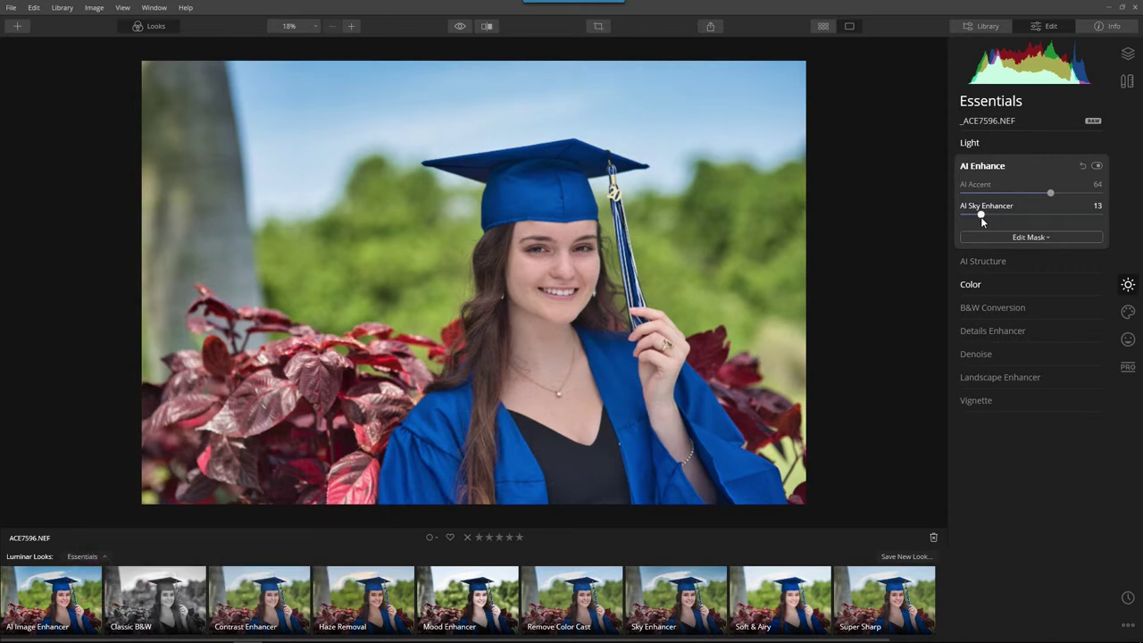
- In the Color settings, set Saturation to -8, Vibrance to 20 and Remove Color Cast to 25
left_click(975, 286)
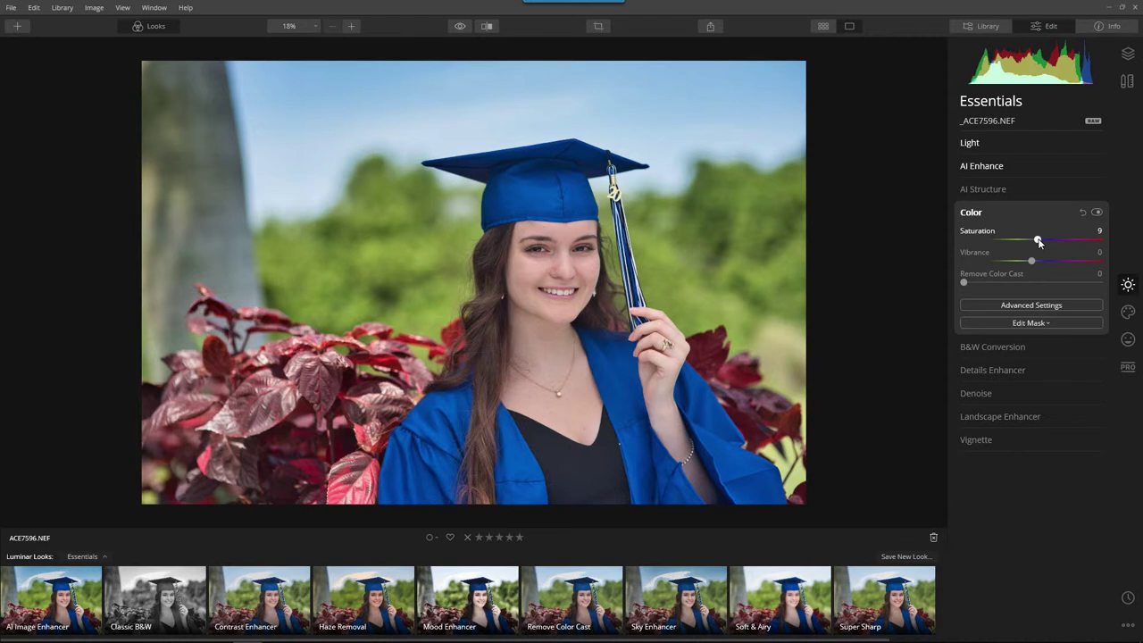
left_click_drag(1035, 238, 1028, 243)
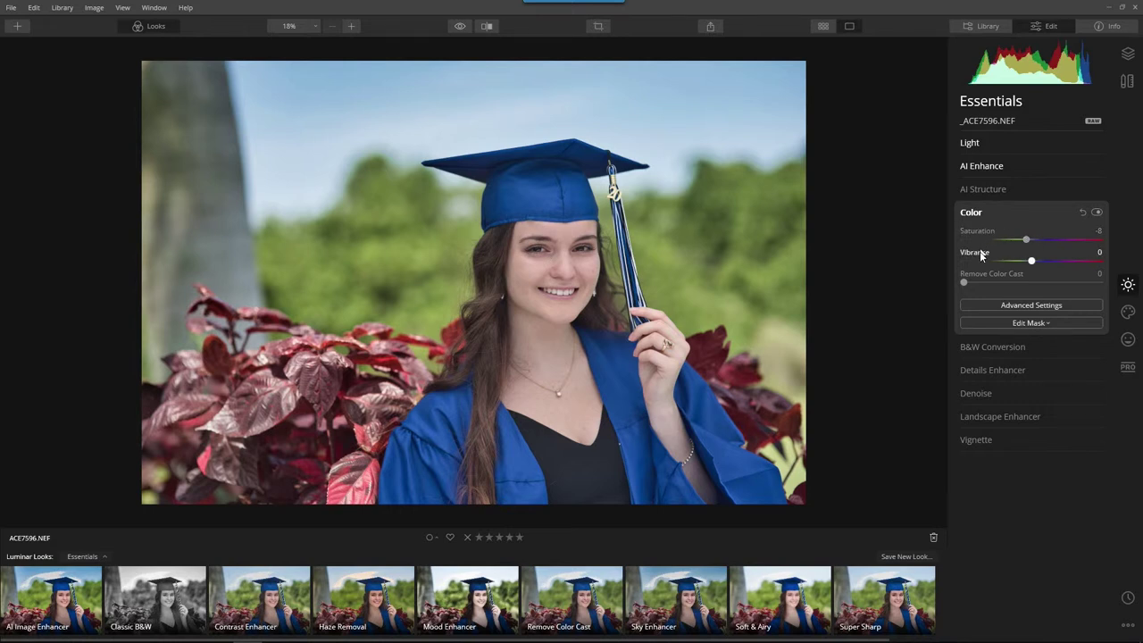
left_click_drag(1034, 264, 1048, 263)
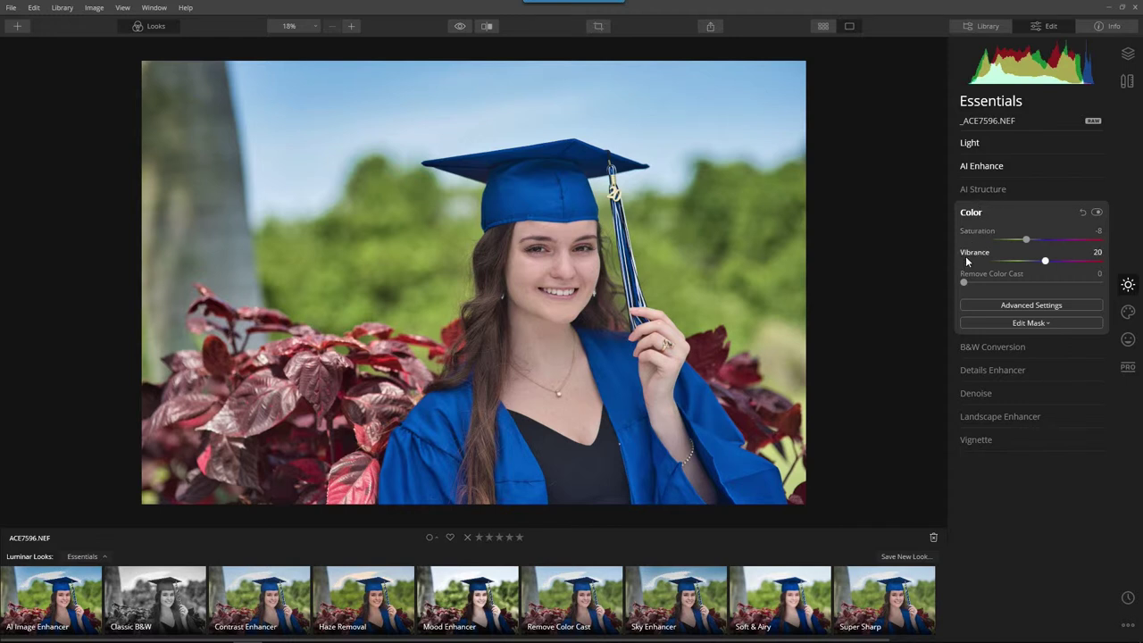
left_click_drag(964, 283, 997, 286)
- Try a Luminance of 27 for the blue tones in the advanced Color settings and reset it
left_click(1020, 308)
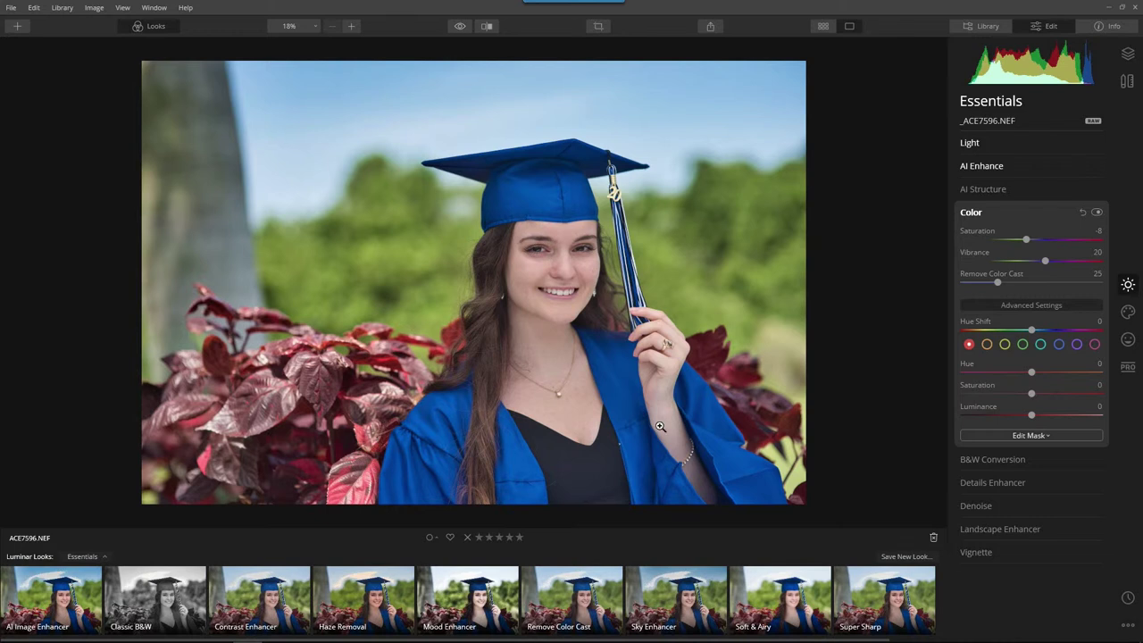
left_click(1062, 345)
mouse_move(1032, 415)
left_mouse_down()
mouse_move(1063, 417)
mouse_move(1004, 414)
mouse_move(1051, 415)
mouse_move(1034, 415)
left_mouse_up()
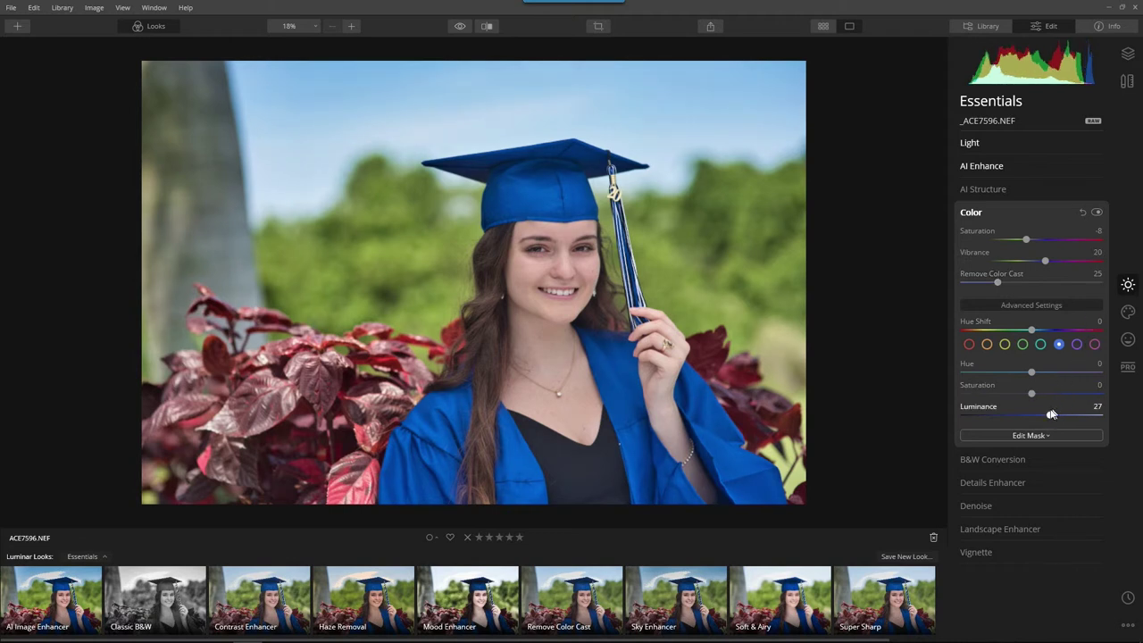
double_click(1049, 415)
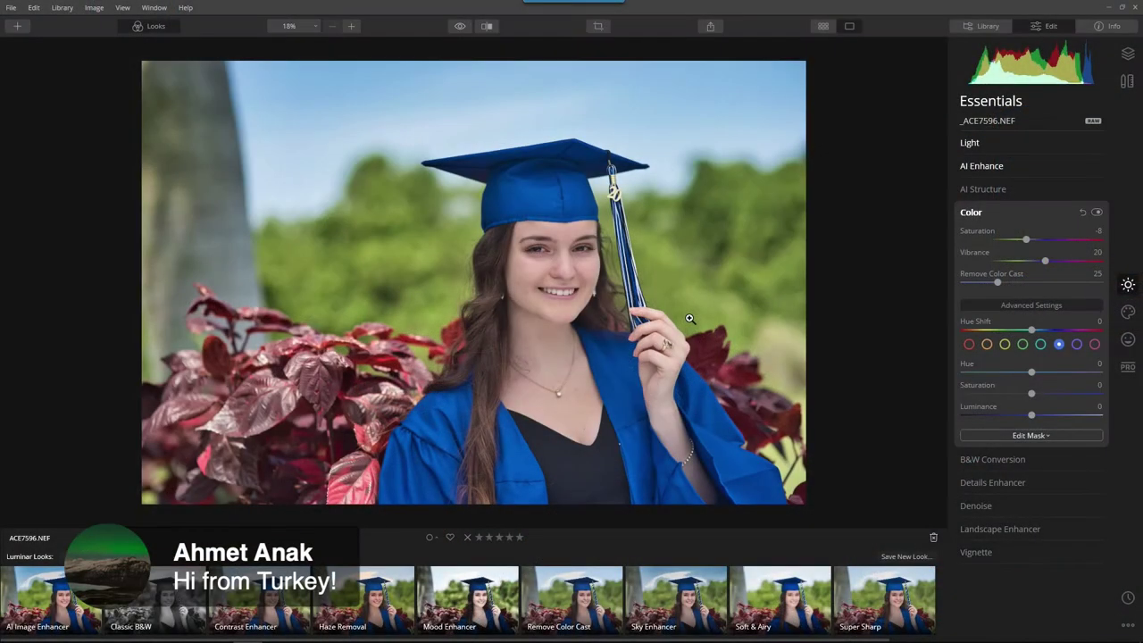
- Hide the Looks strip, collapse Color, open AI Skin Enhancer and inspect the face at 100%
left_click(154, 28)
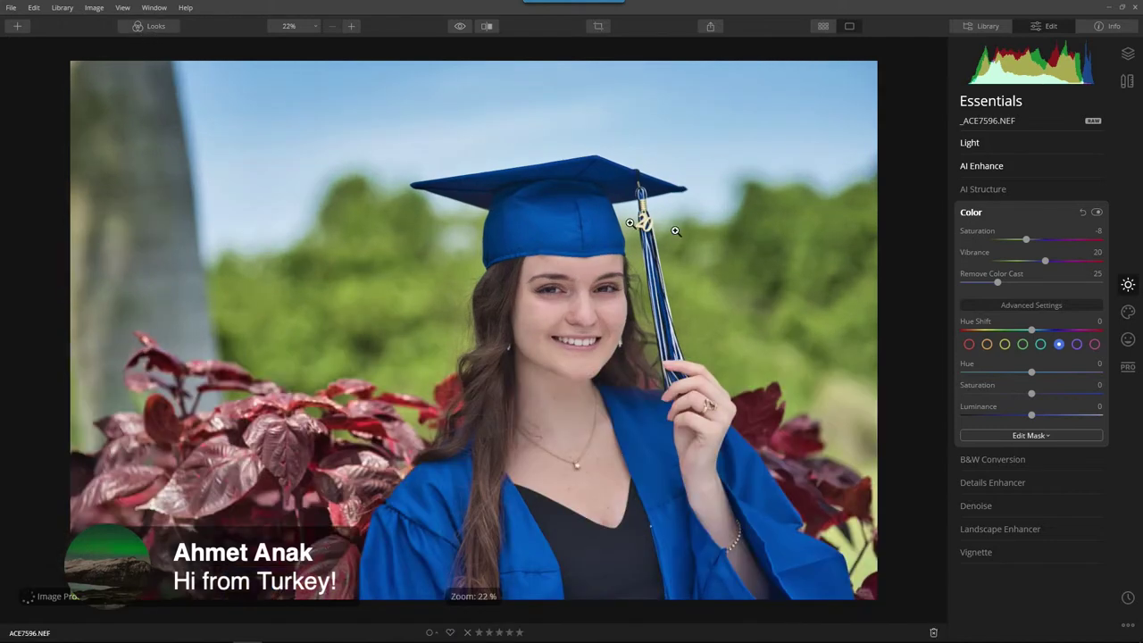
left_click(975, 214)
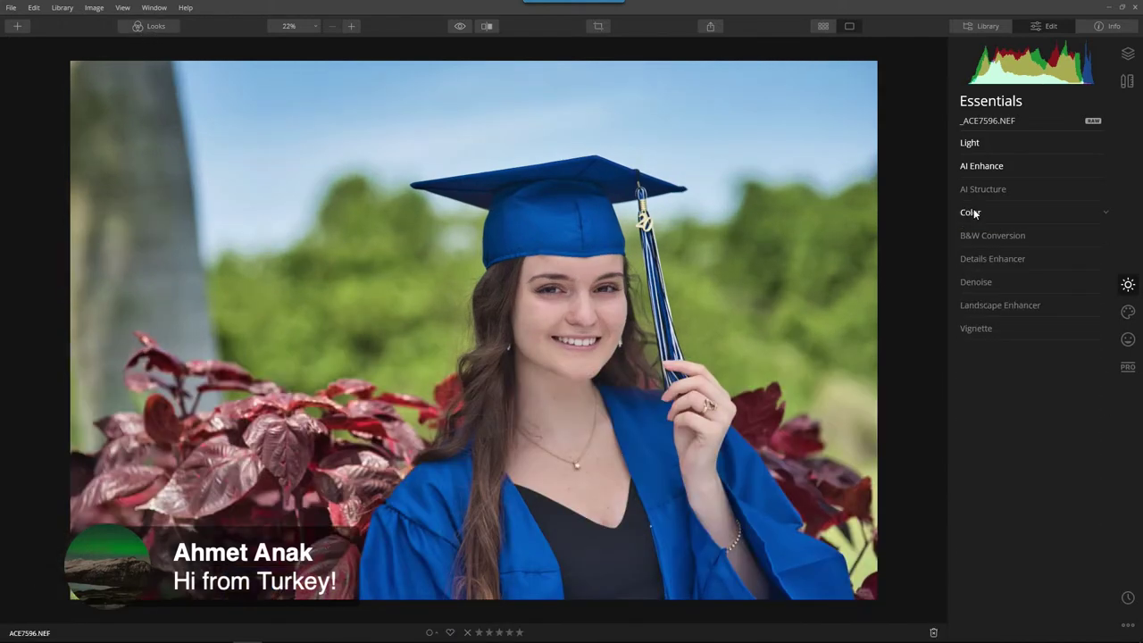
left_click(1127, 347)
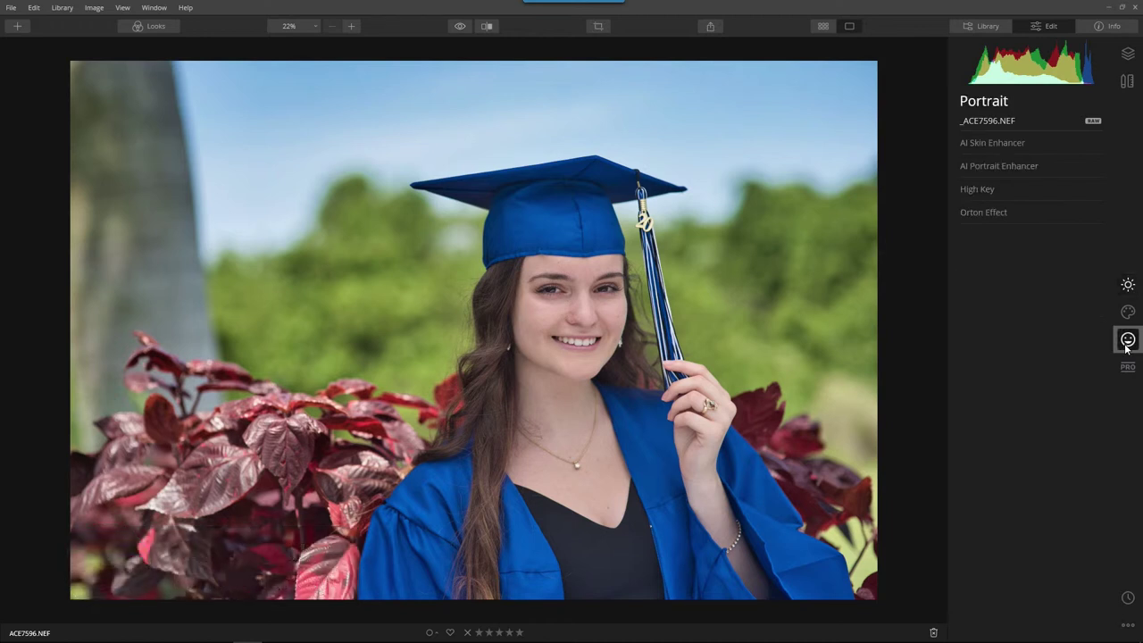
left_click(975, 143)
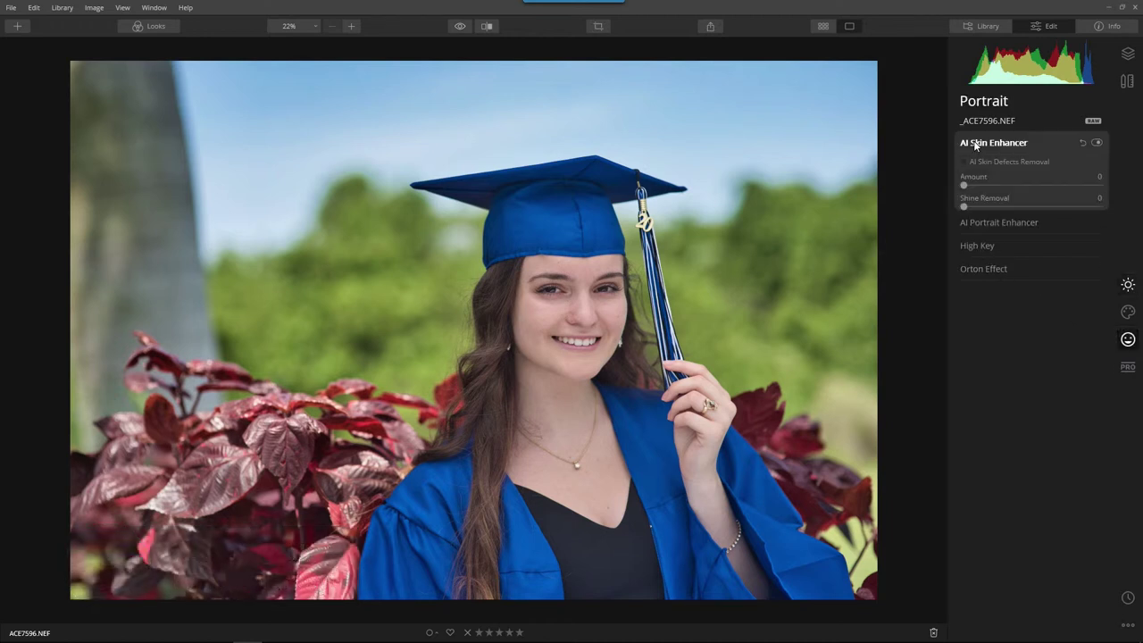
left_click(582, 291)
left_click_drag(485, 184, 480, 268)
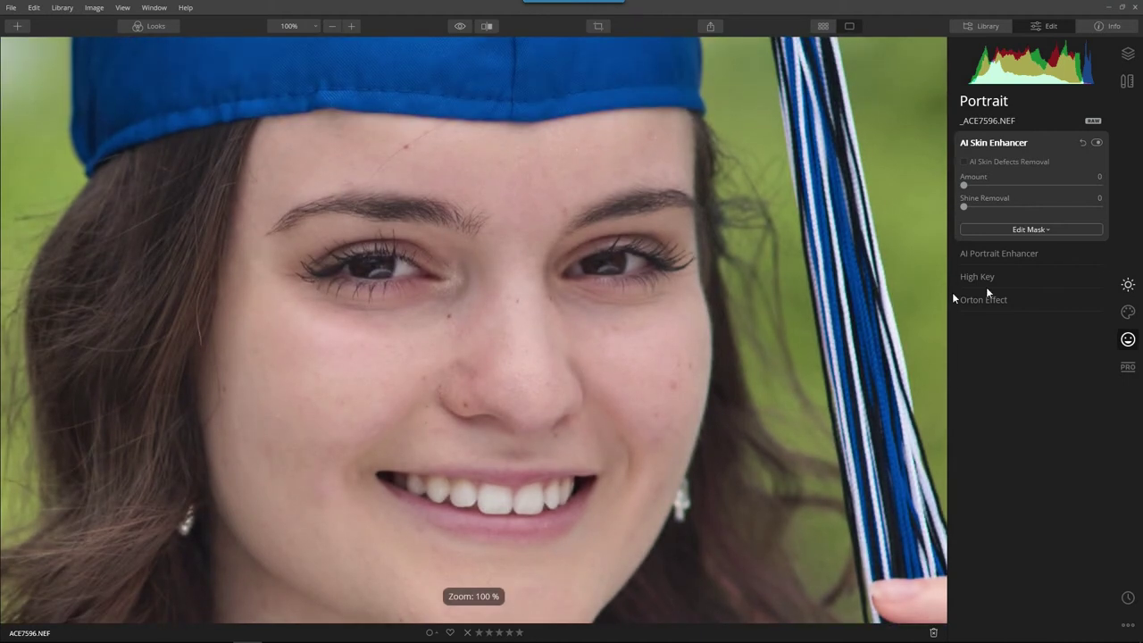
- Set a custom white balance in the Light settings by sampling the white of the eye as the neutral target
left_click(1128, 284)
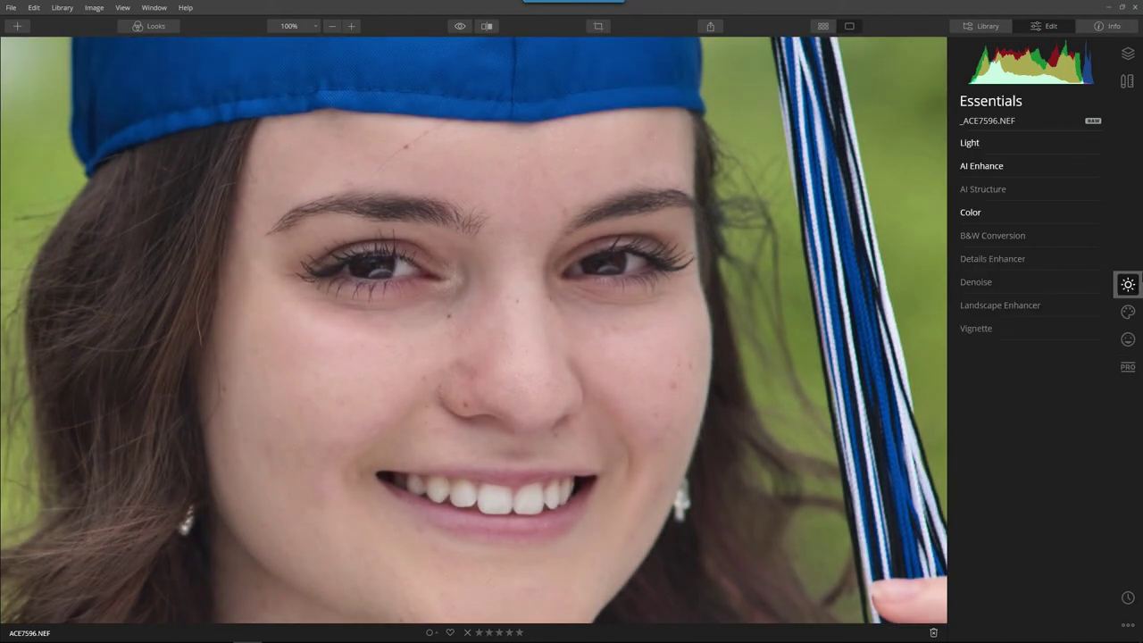
left_click(970, 146)
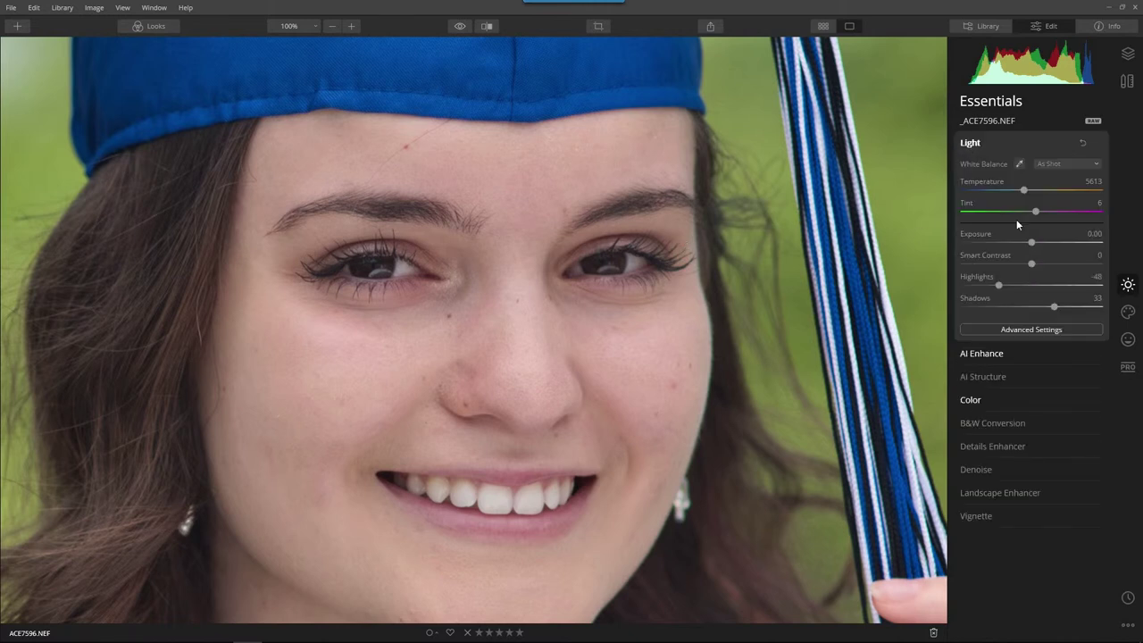
left_click(1076, 164)
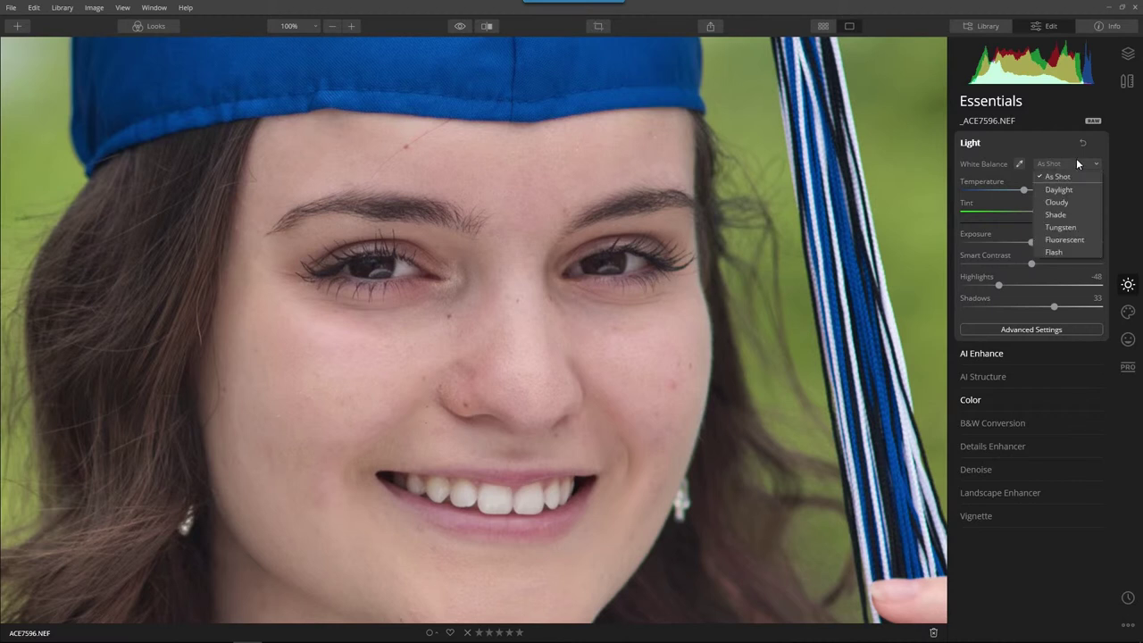
left_click(1018, 167)
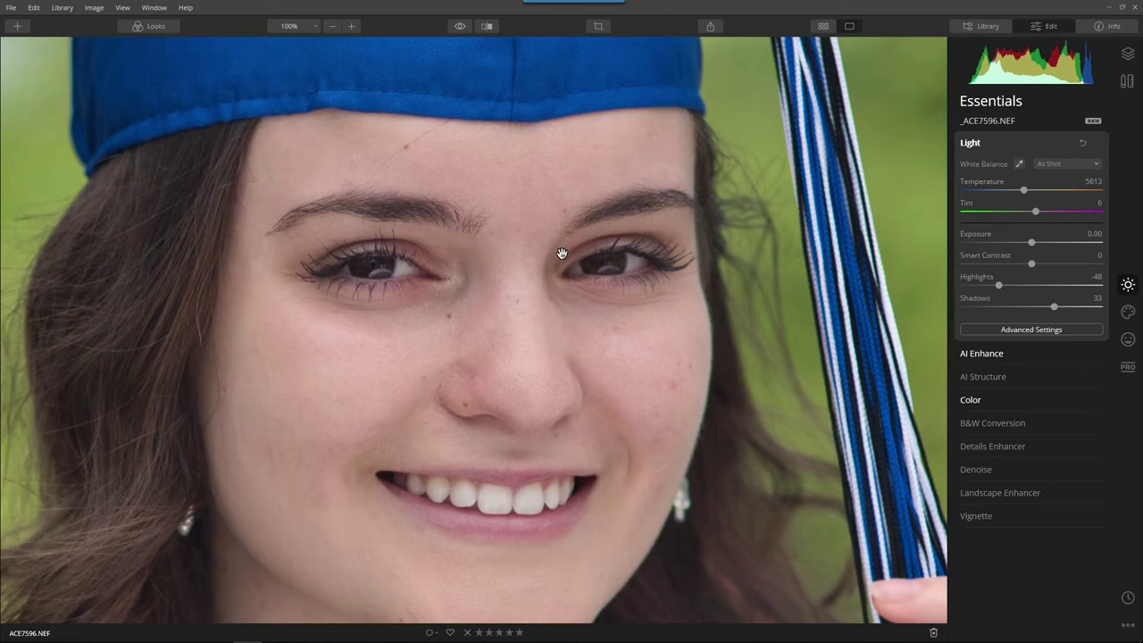
left_click(1020, 165)
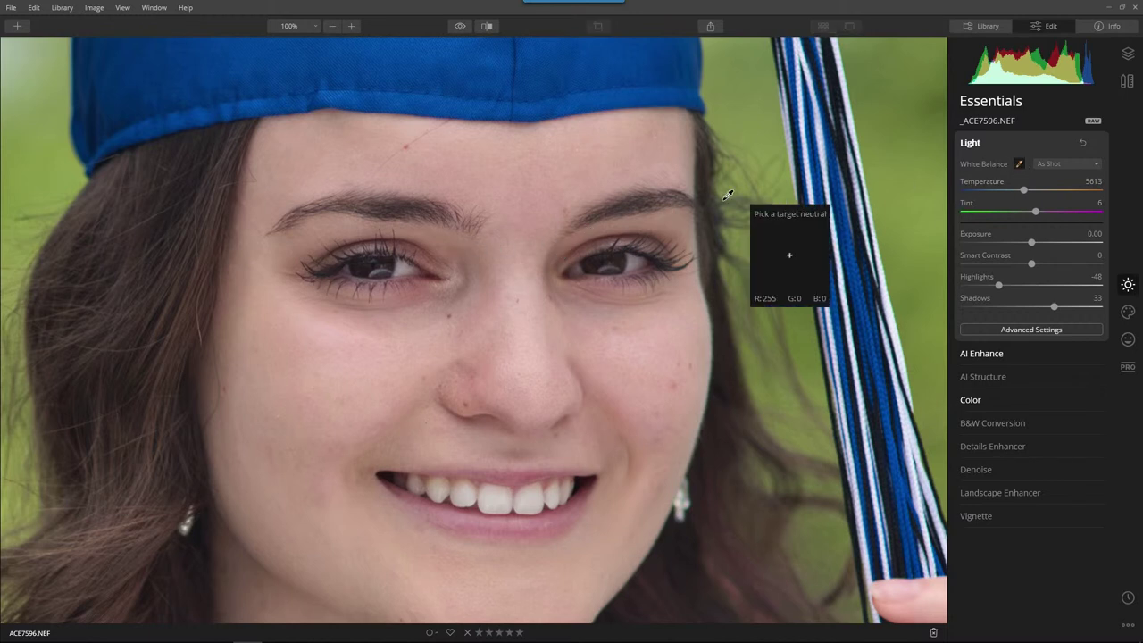
left_click(408, 260)
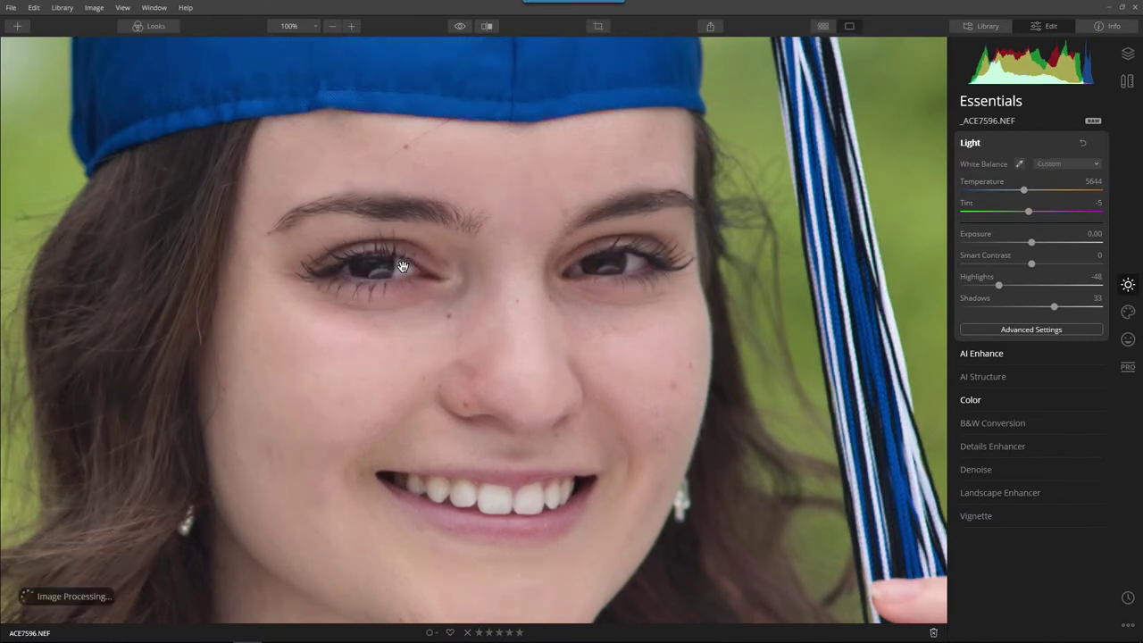
- Fit the whole photo in view and compare it before and after the edits
left_click(556, 297)
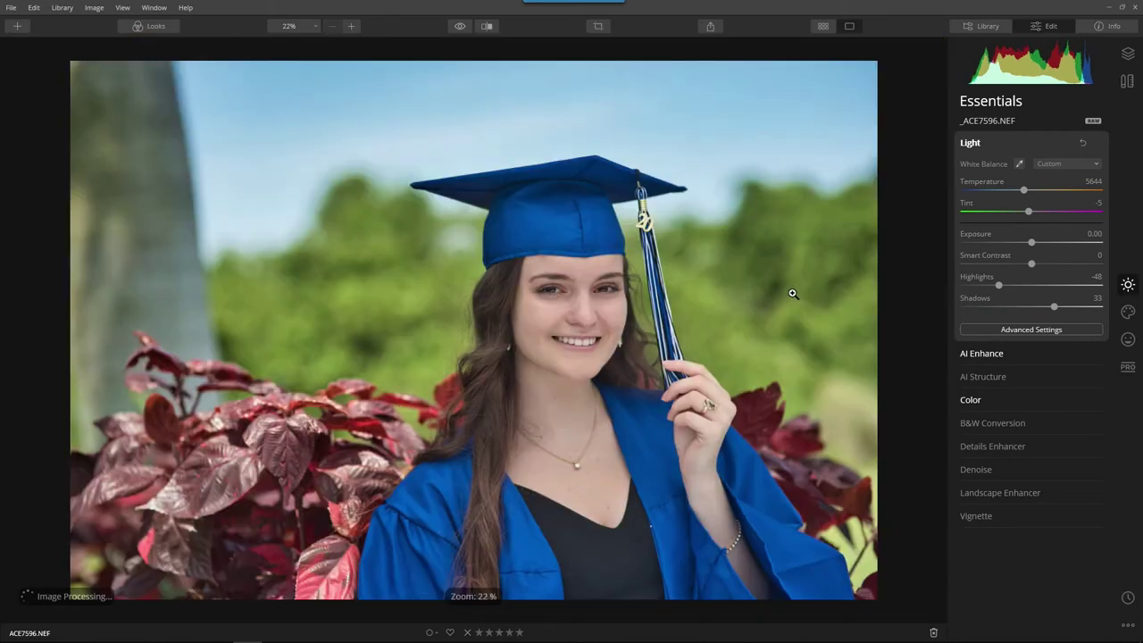
left_click(460, 27)
left_click(460, 28)
left_click(460, 27)
left_click(460, 28)
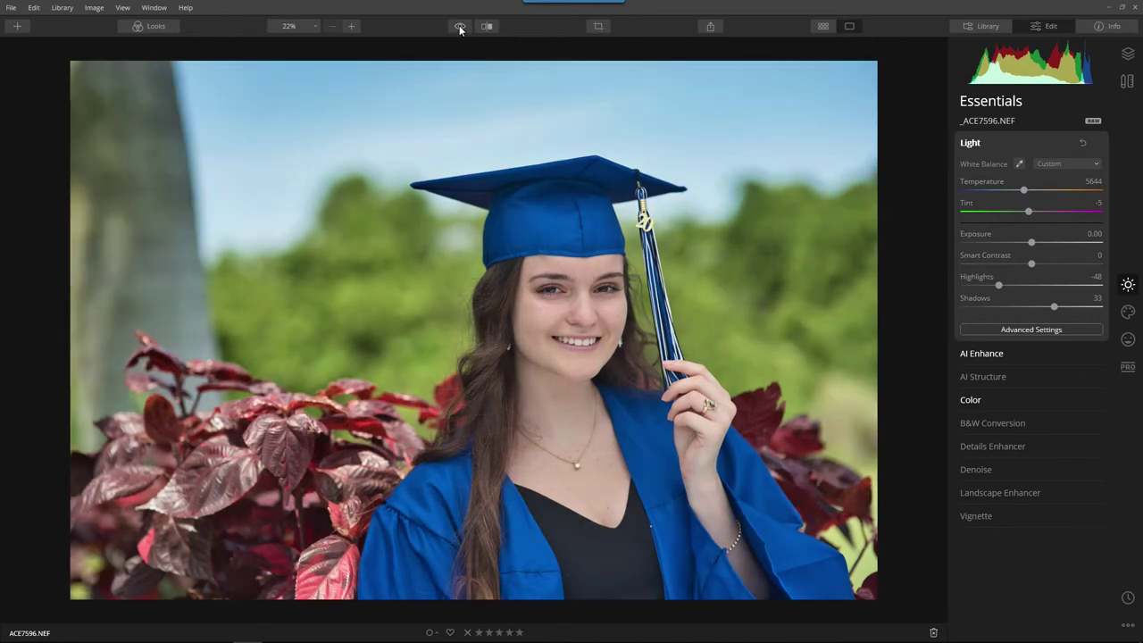
- Frame the face at 50% zoom and set the AI Skin Enhancer amount to 38
left_click(1129, 338)
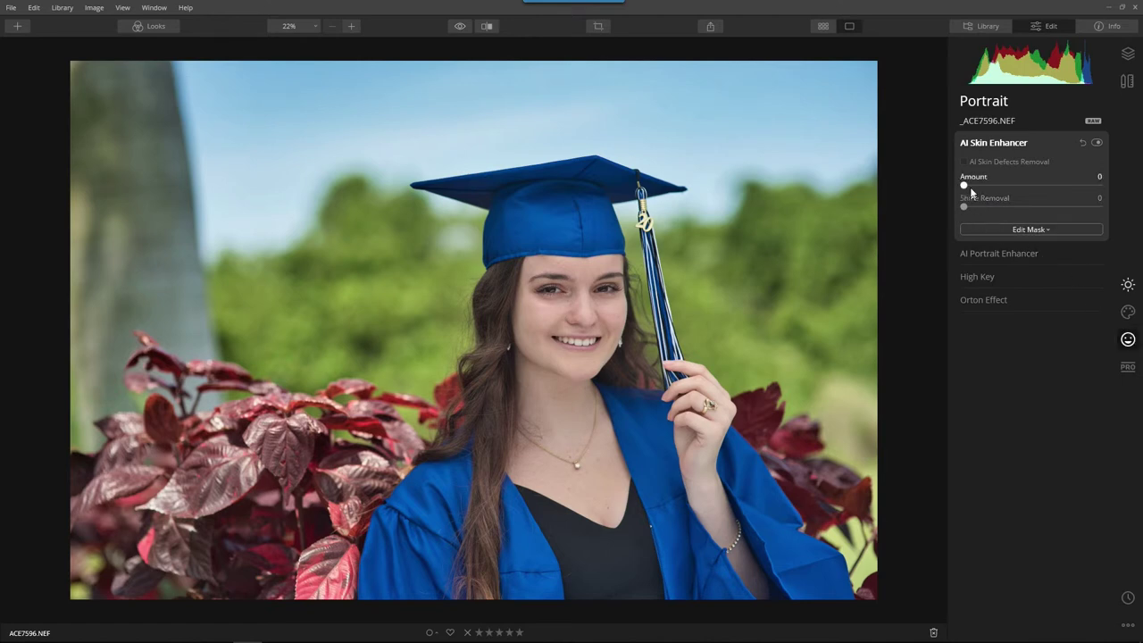
left_click(297, 26)
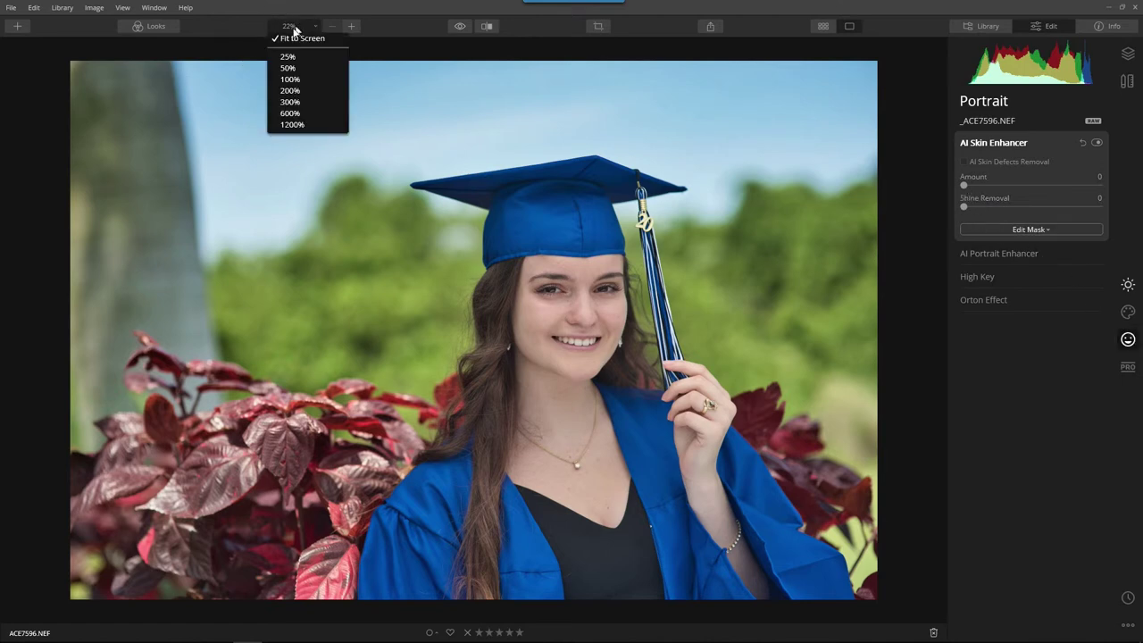
left_click(290, 80)
left_click_drag(689, 125, 230, 194)
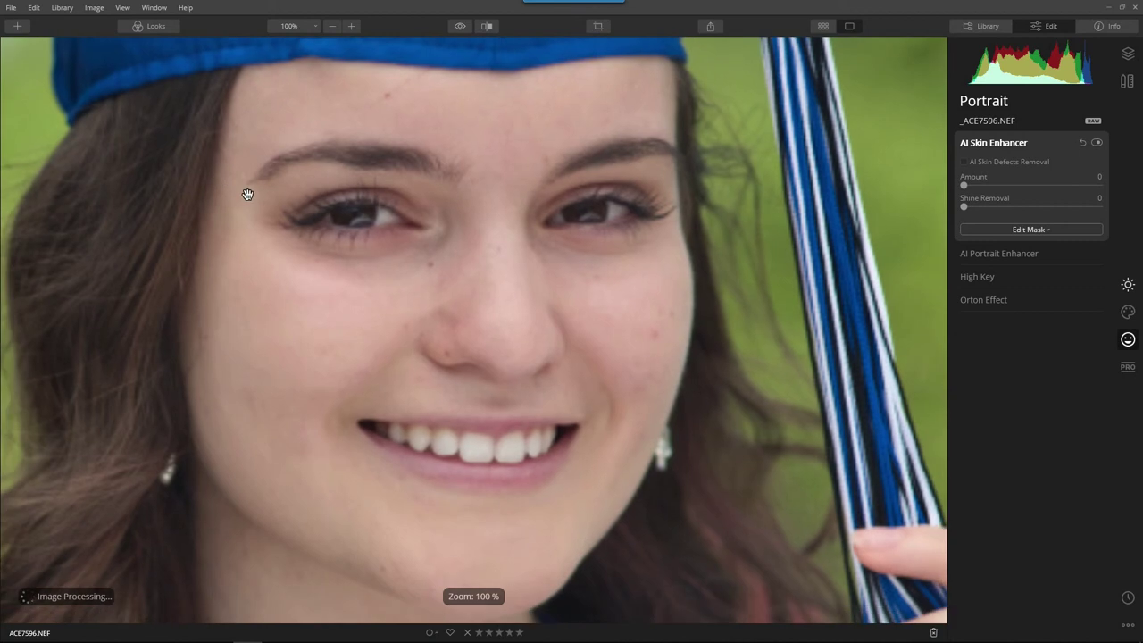
left_click(333, 27)
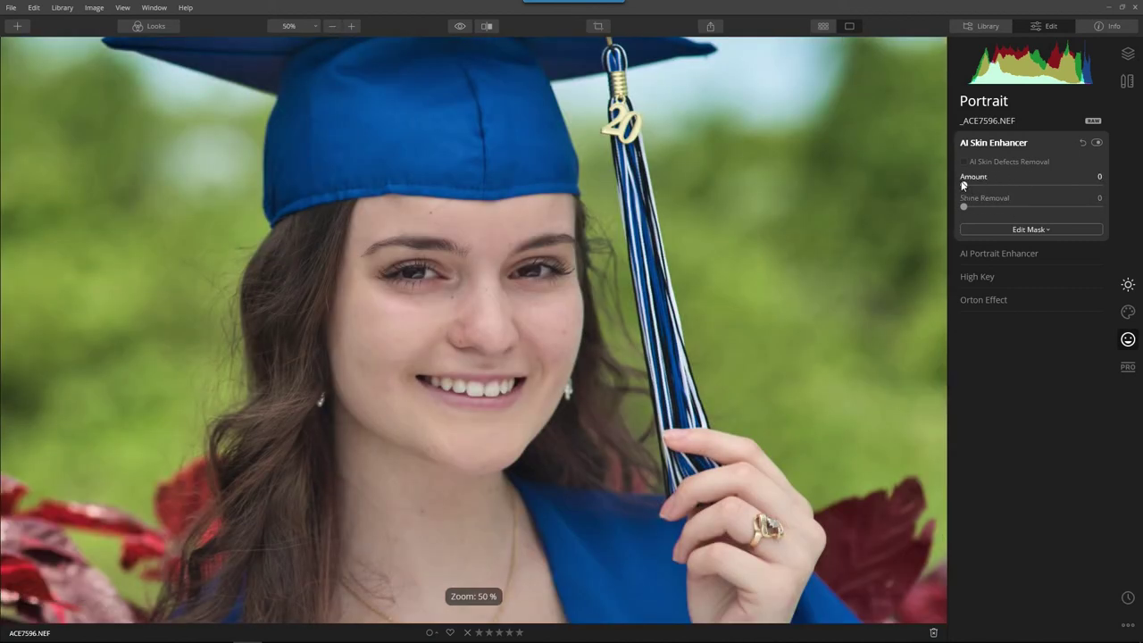
left_click_drag(963, 185, 1016, 189)
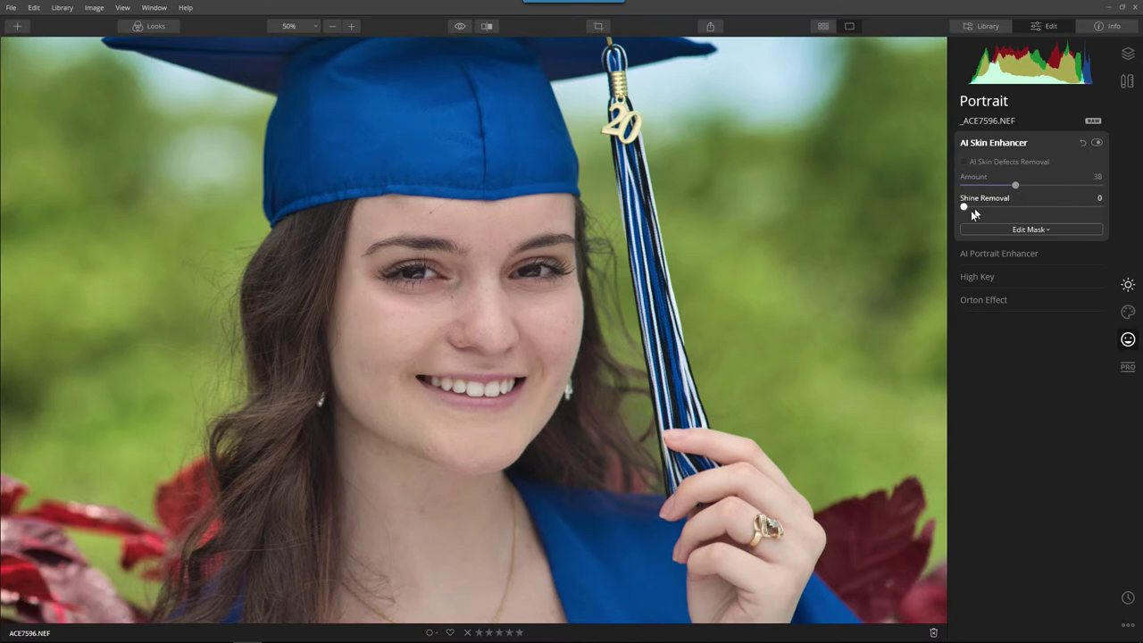
left_click(994, 144)
- Open AI Portrait Enhancer, inspect the eyes at 100%, reset its adjustments and switch the filter off for comparison
left_click(1001, 168)
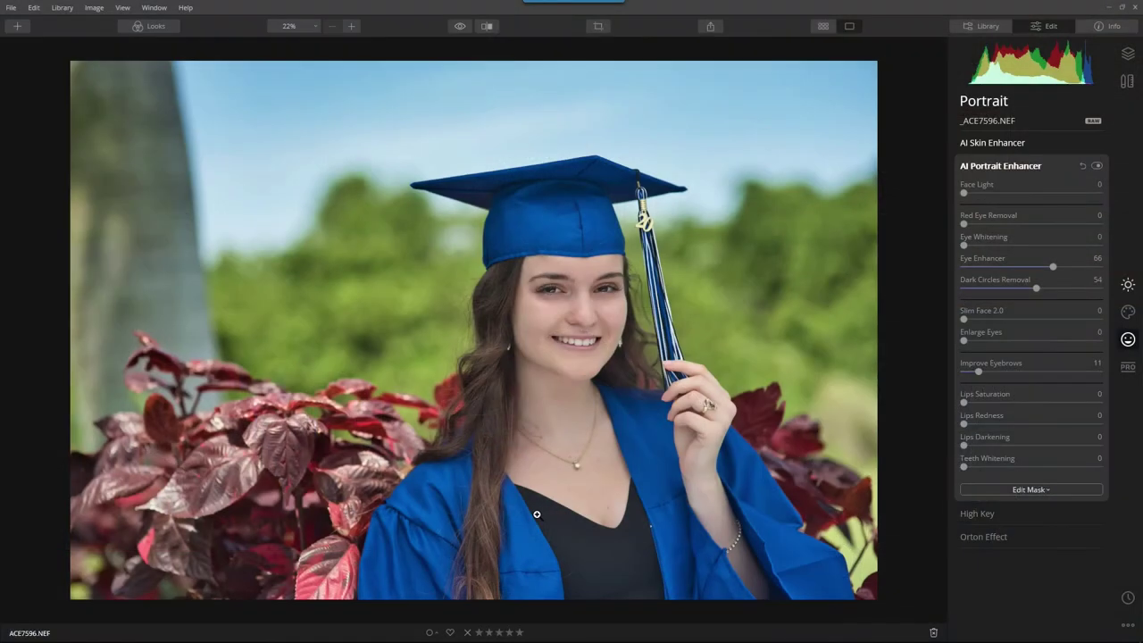
left_click(593, 302)
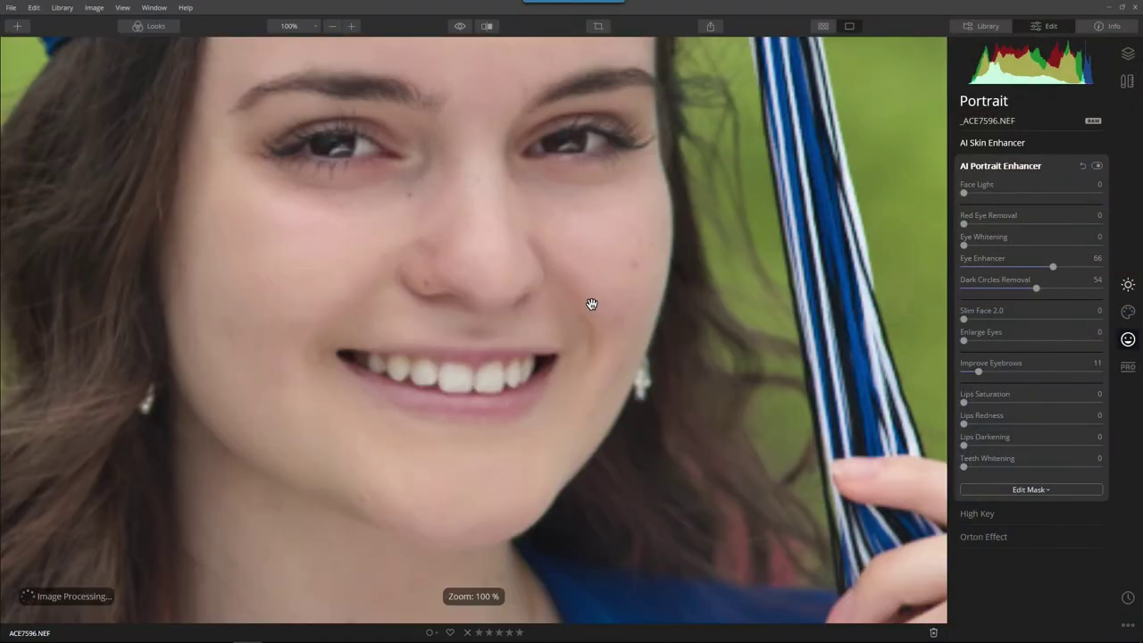
left_click_drag(497, 180, 616, 245)
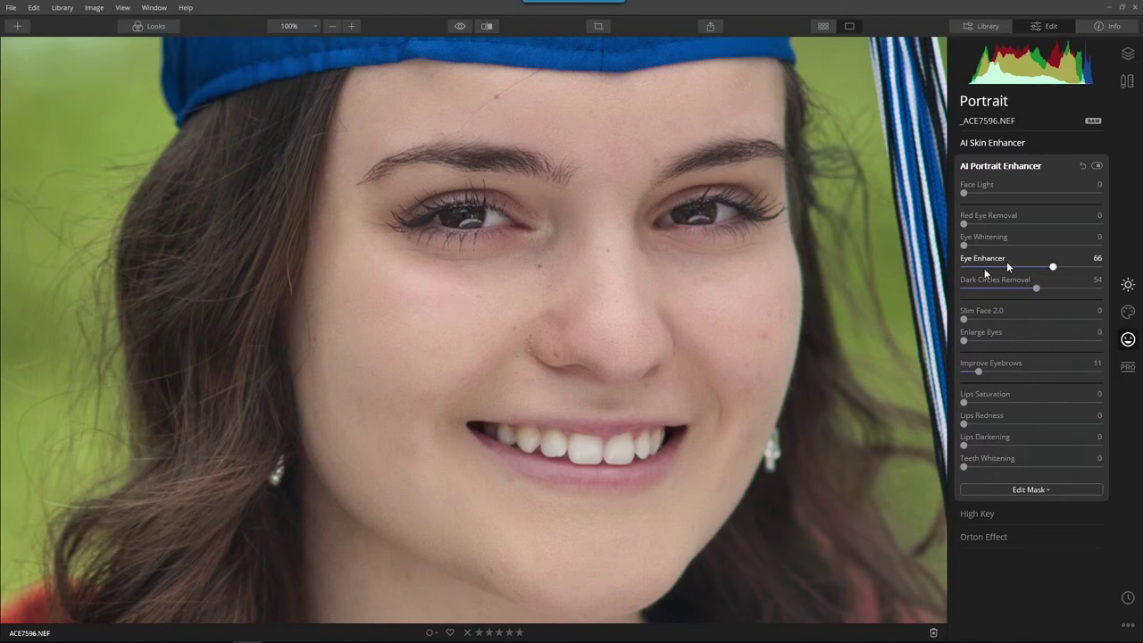
left_click(1083, 167)
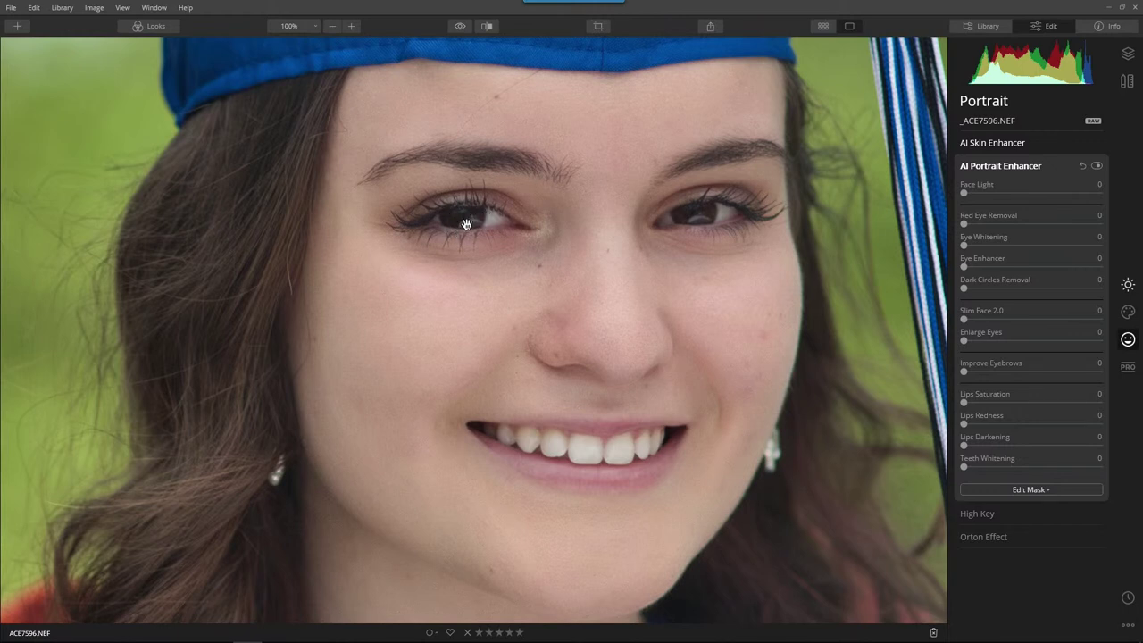
left_click(1097, 166)
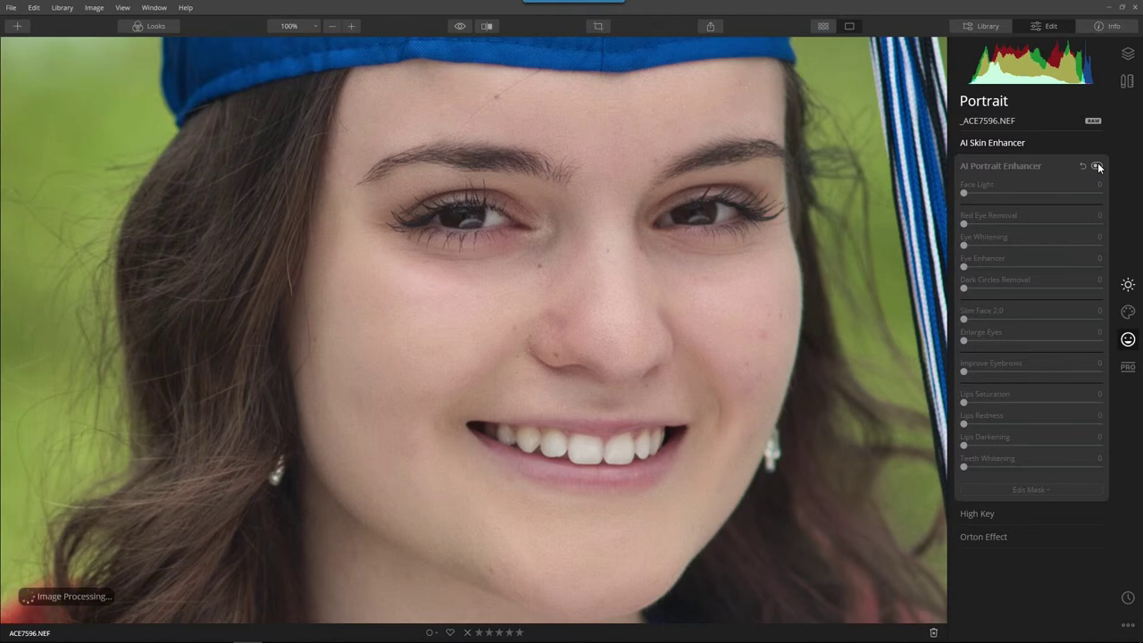
- Switch the AI Portrait Enhancer filter back on, setting Eye Enhancer to 74 and Dark Circles Removal to 52
left_click(1097, 169)
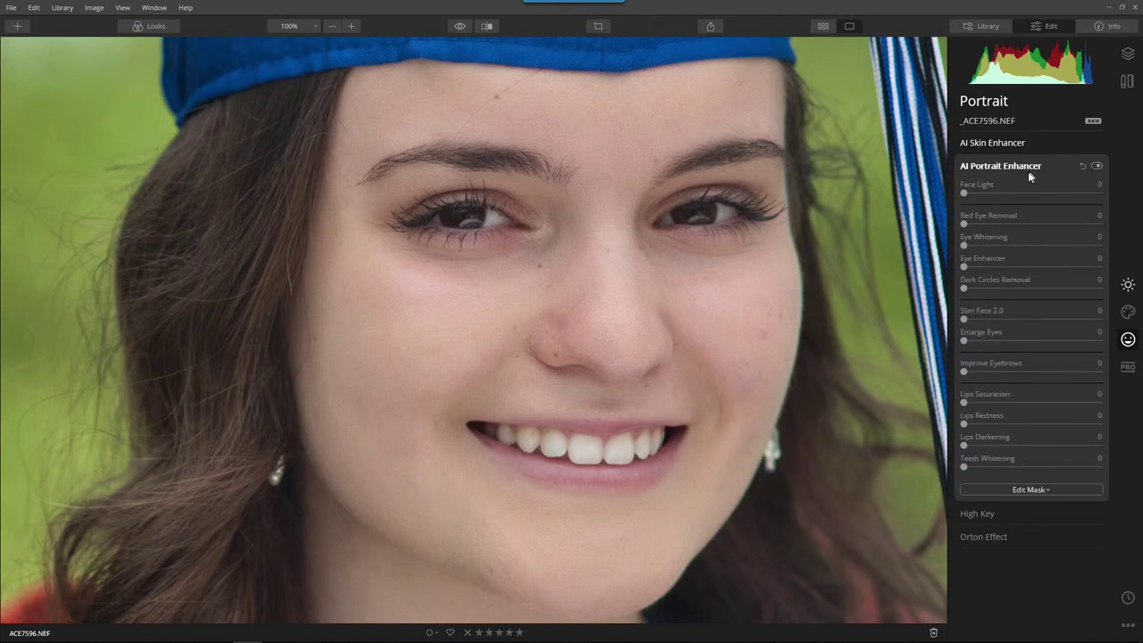
left_click_drag(964, 266, 1063, 272)
left_click_drag(965, 288, 1038, 300)
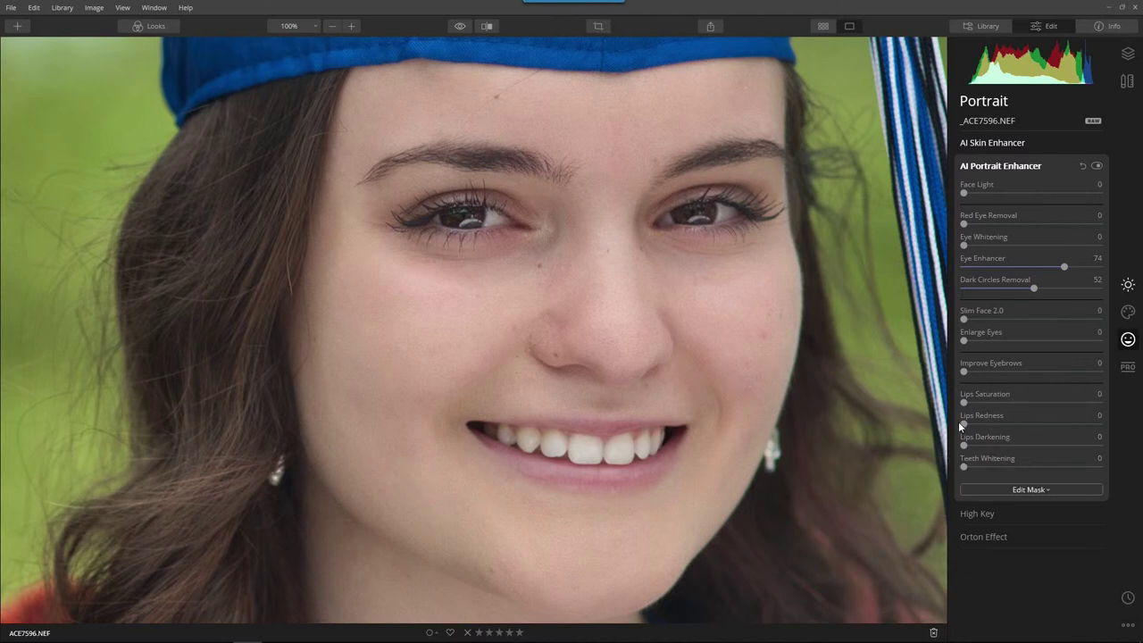
- In AI Portrait Enhancer, set Lips Redness to 20, Lips Saturation to 10 and Improve Eyebrows to 15
mouse_move(999, 432)
left_mouse_down()
mouse_move(1105, 433)
mouse_move(994, 436)
left_mouse_up()
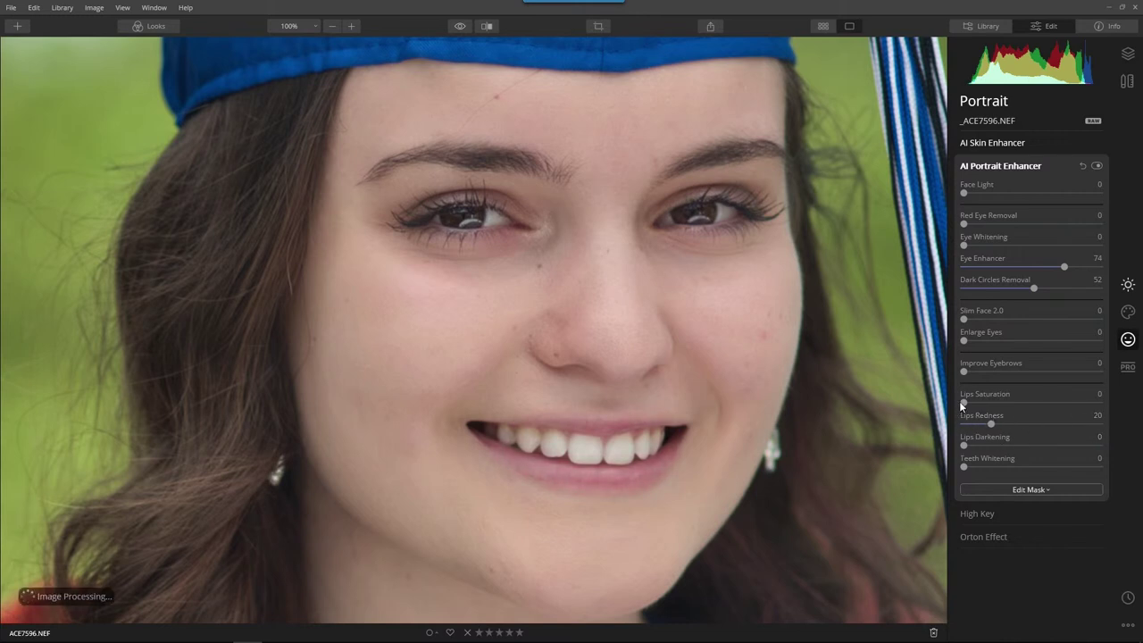
left_click_drag(965, 401, 978, 407)
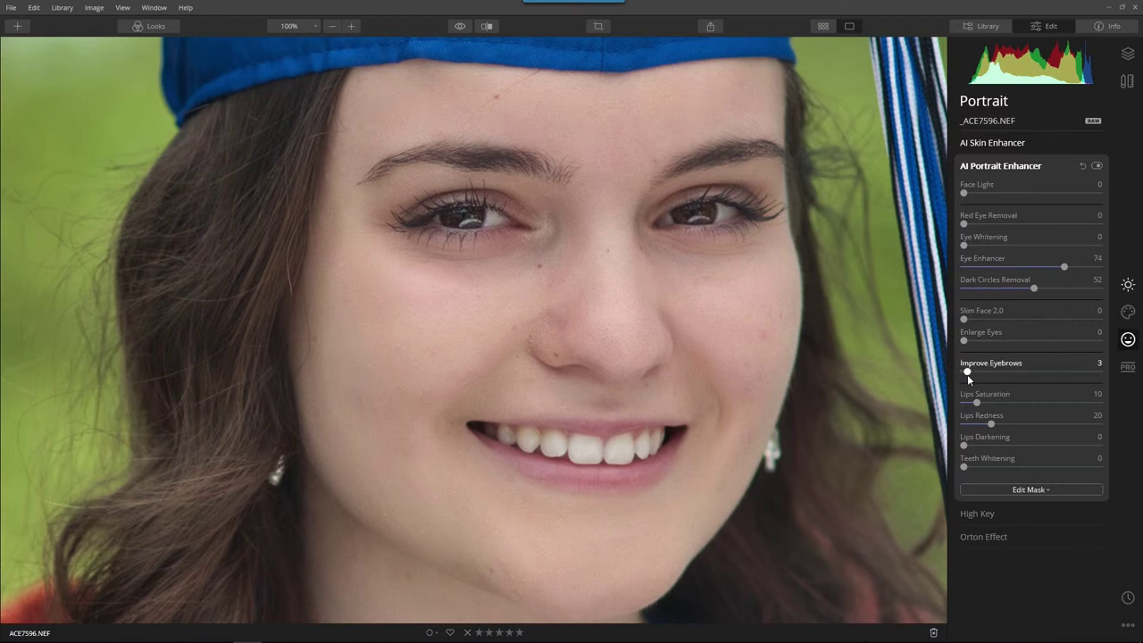
left_click_drag(967, 375, 985, 374)
- Fit the whole photo in view and compare the portrait retouching with the unedited original
left_click(630, 372)
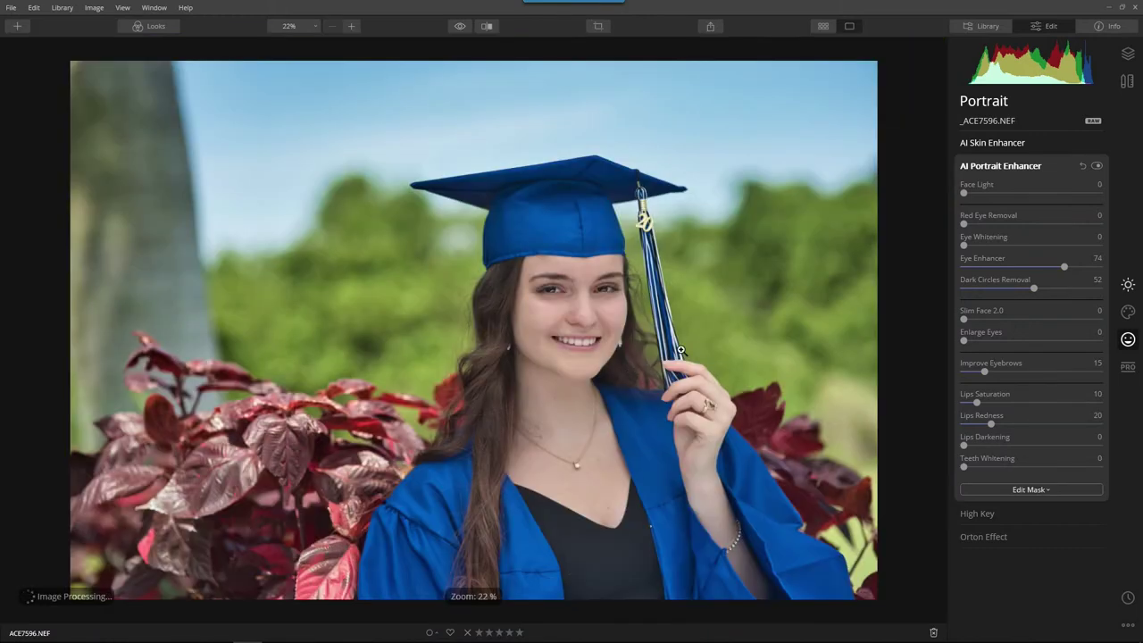
left_click(458, 27)
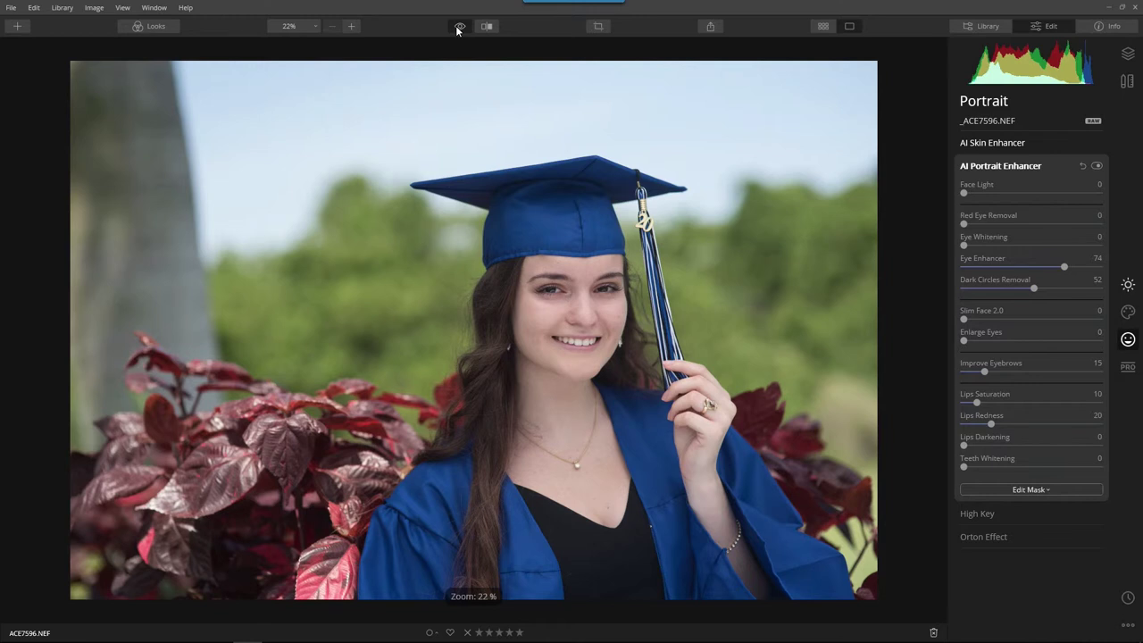
left_click(458, 28)
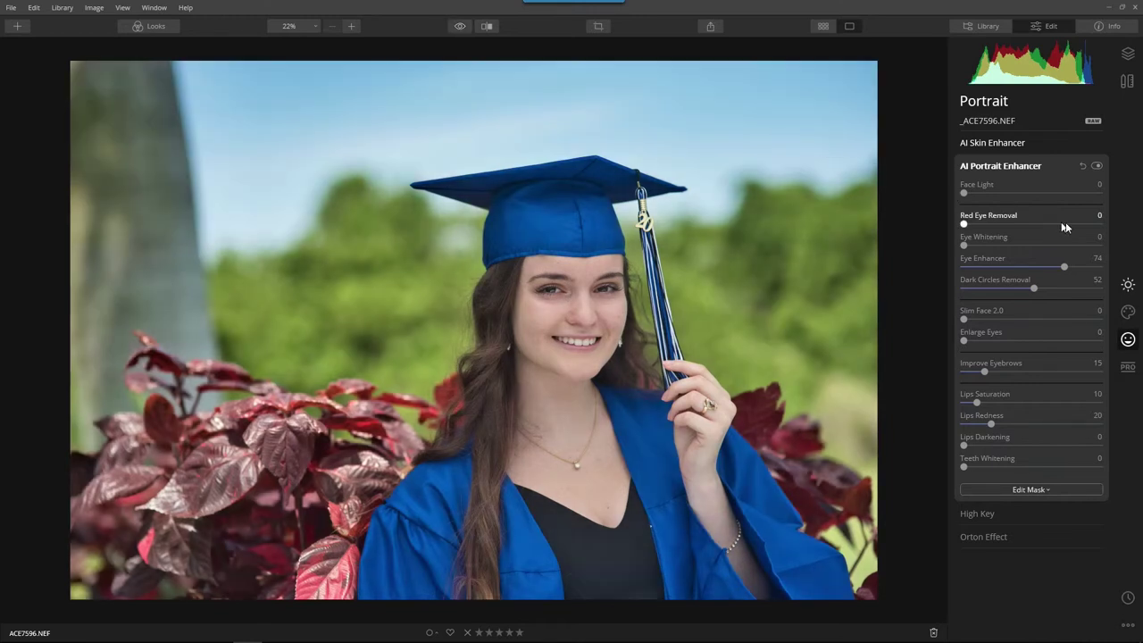
- Add a vignette with an amount of -66 and choose the woman's face as its subject center
left_click(1128, 284)
left_click(993, 519)
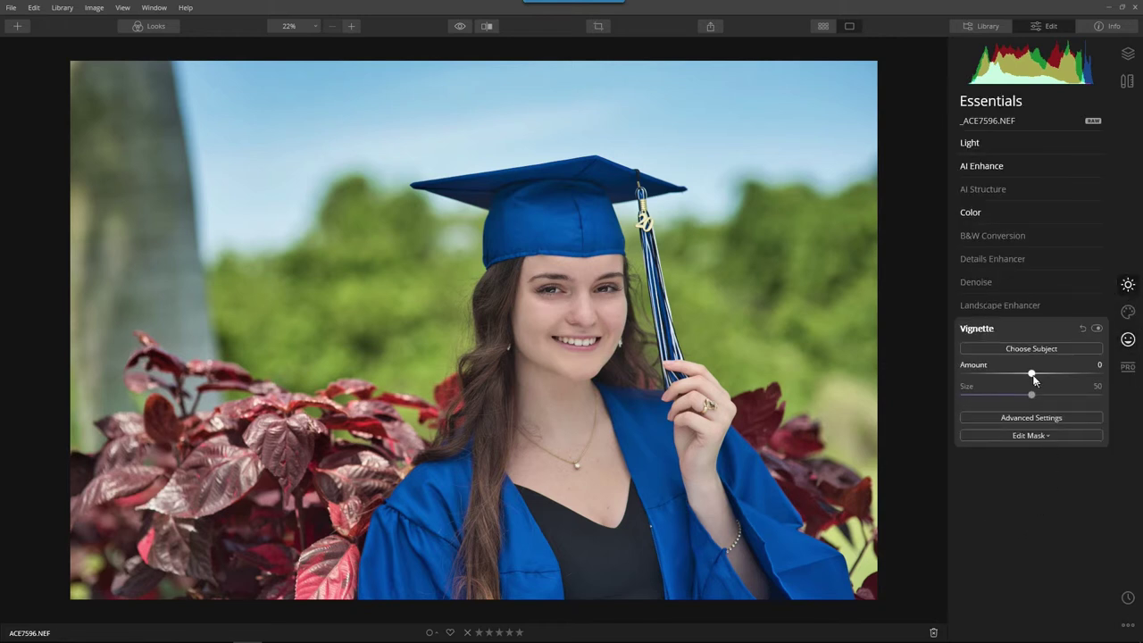
left_click_drag(1028, 373, 988, 380)
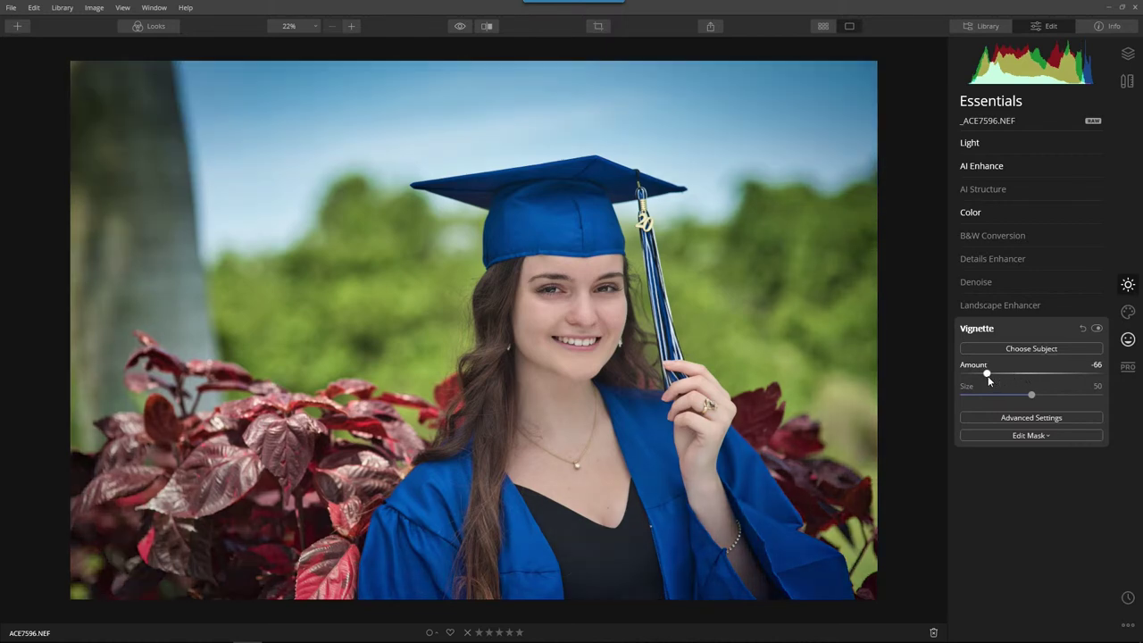
left_click(1028, 350)
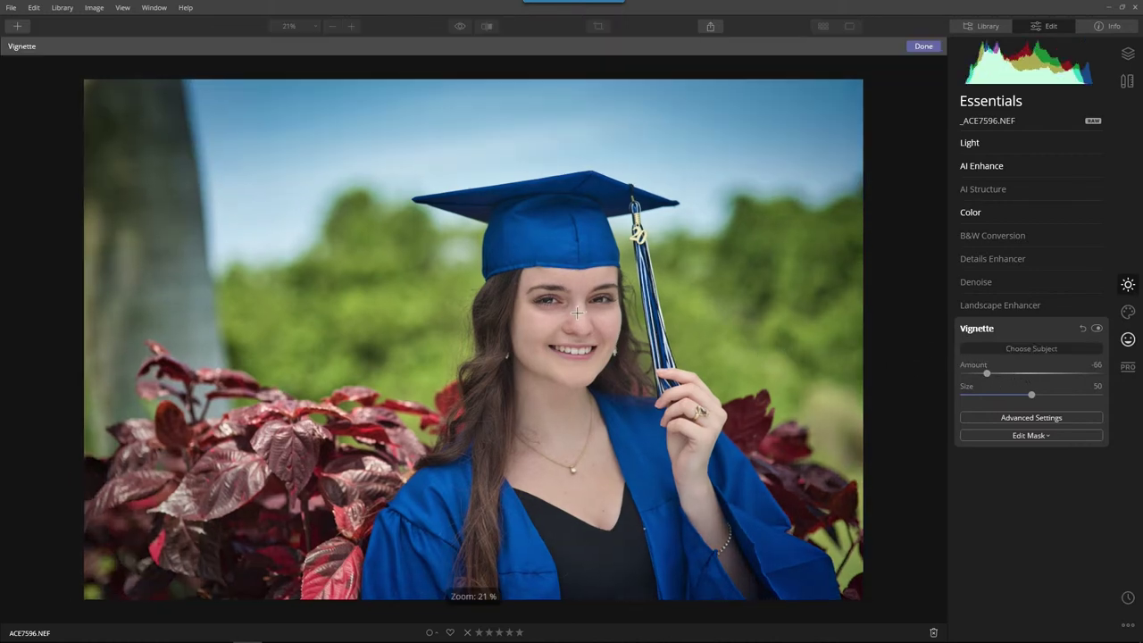
left_click(577, 312)
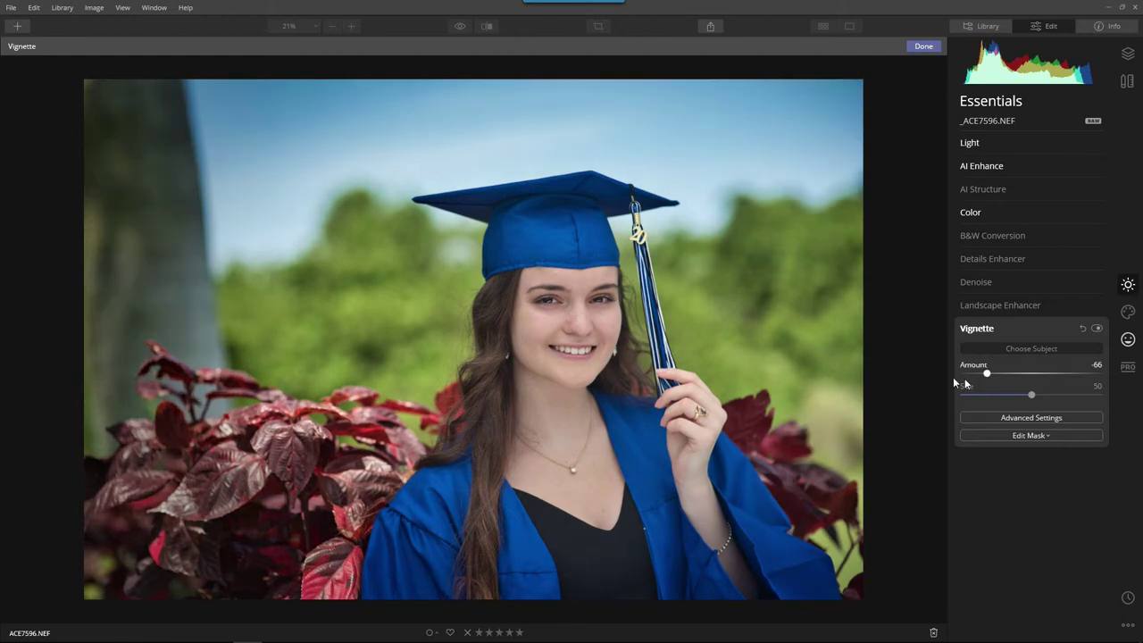
left_click(923, 46)
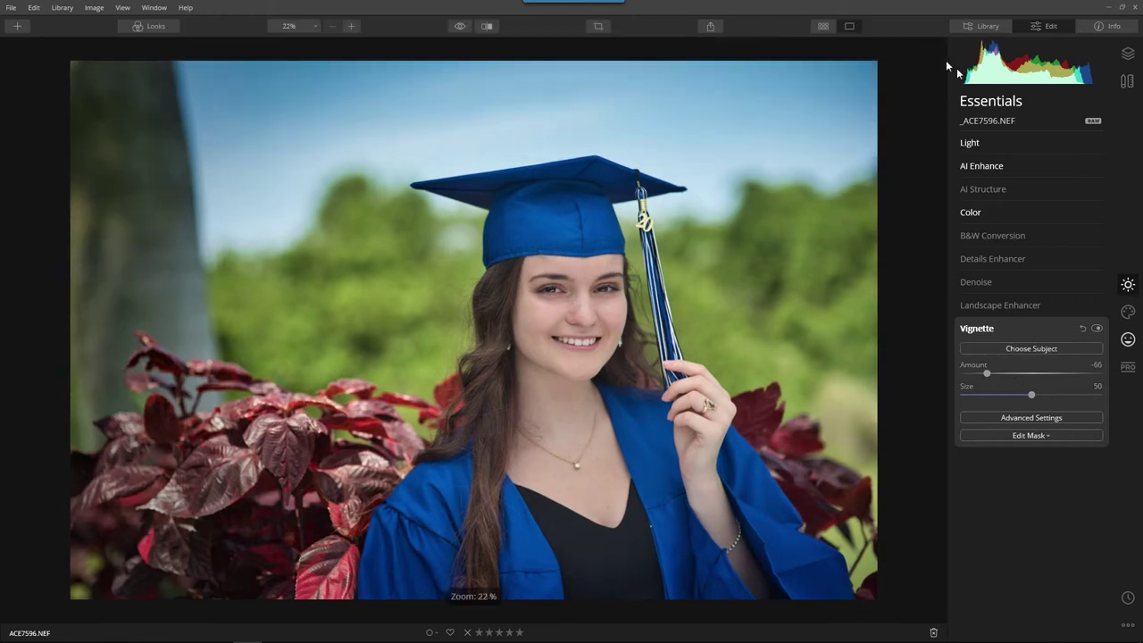
- Set the photo layer's overall adjustments amount to 75 and compare the image before and after the edits
left_click(1129, 53)
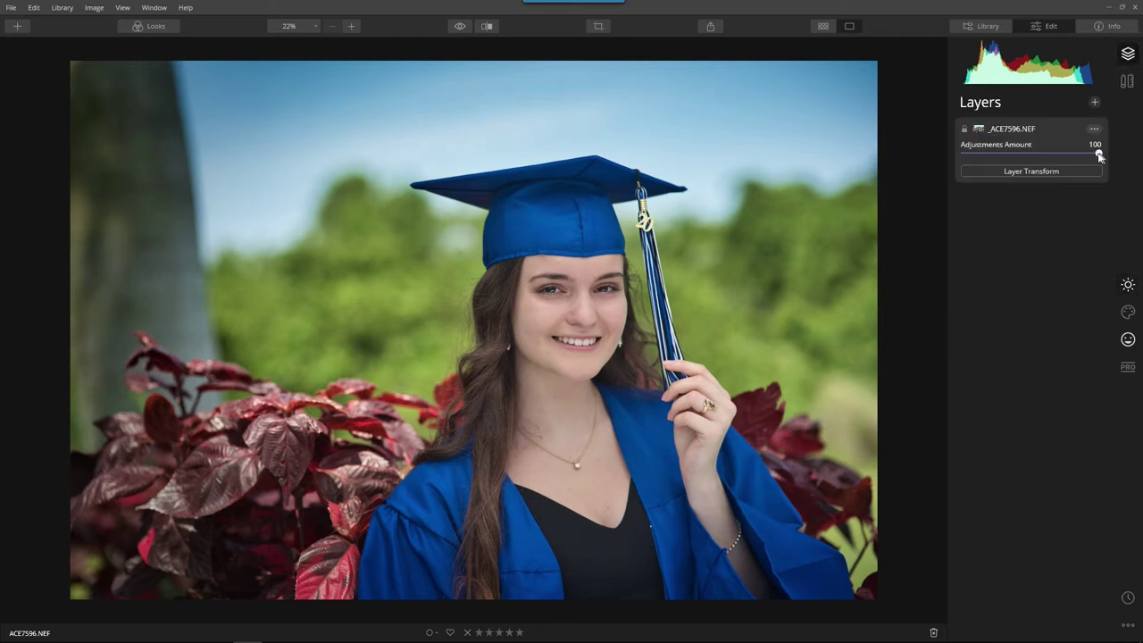
left_click_drag(1100, 156, 954, 154)
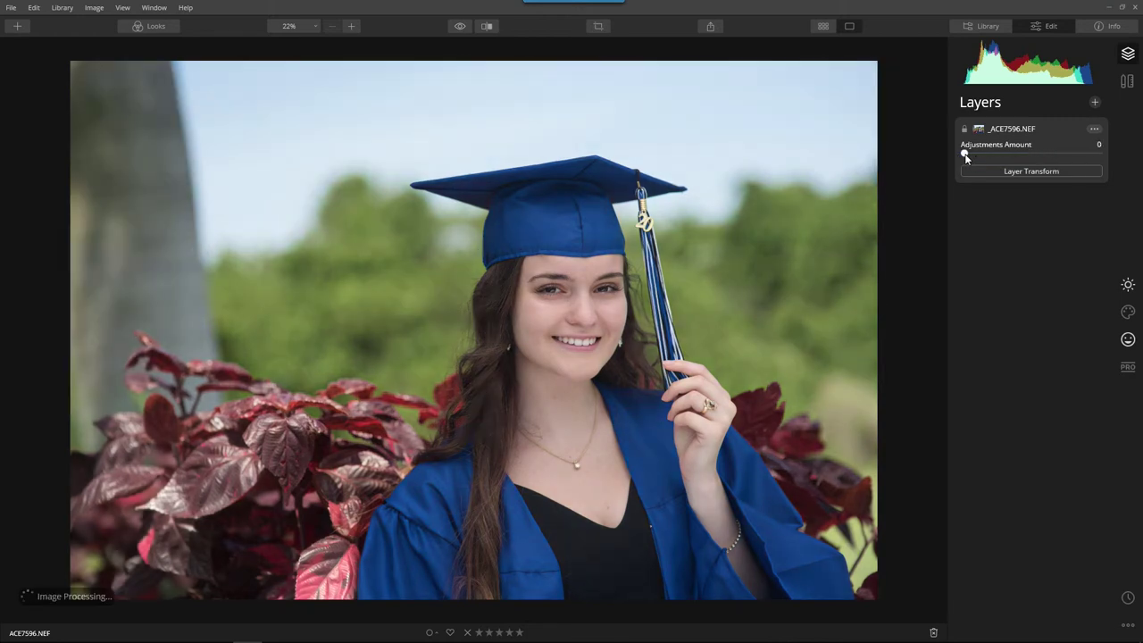
left_click_drag(964, 156, 1065, 157)
left_click(1087, 156)
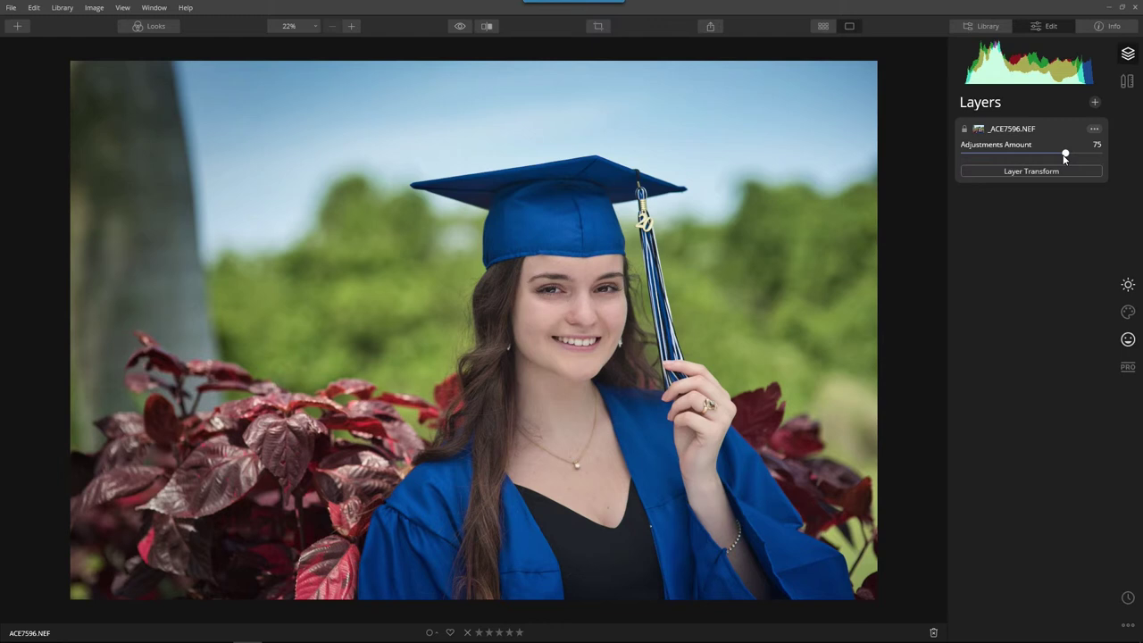
left_click(459, 29)
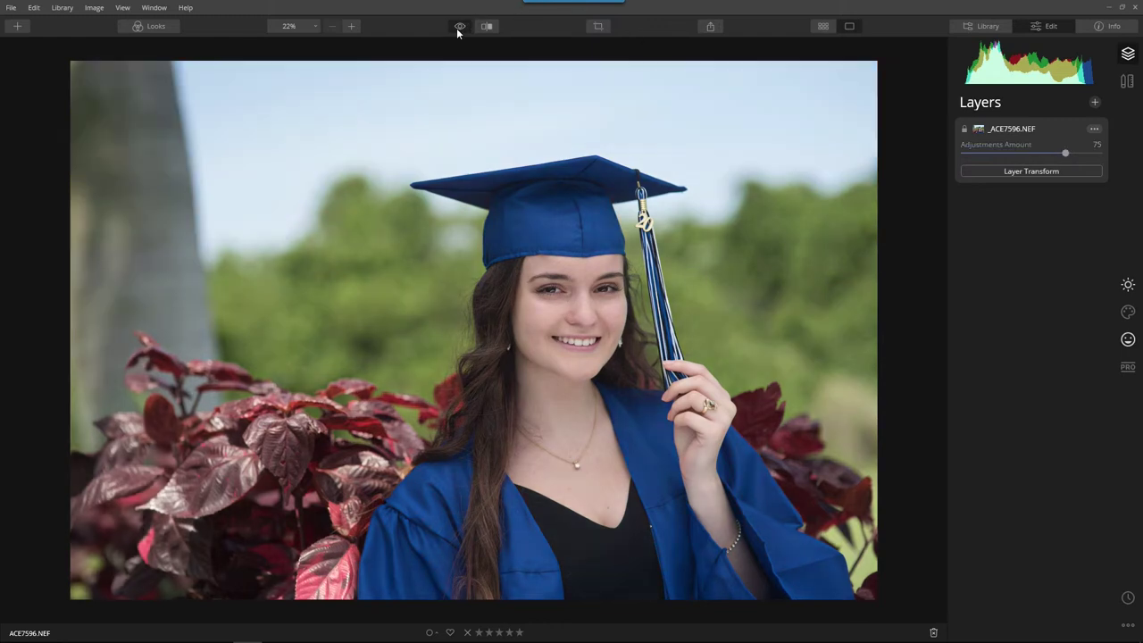
left_click(458, 29)
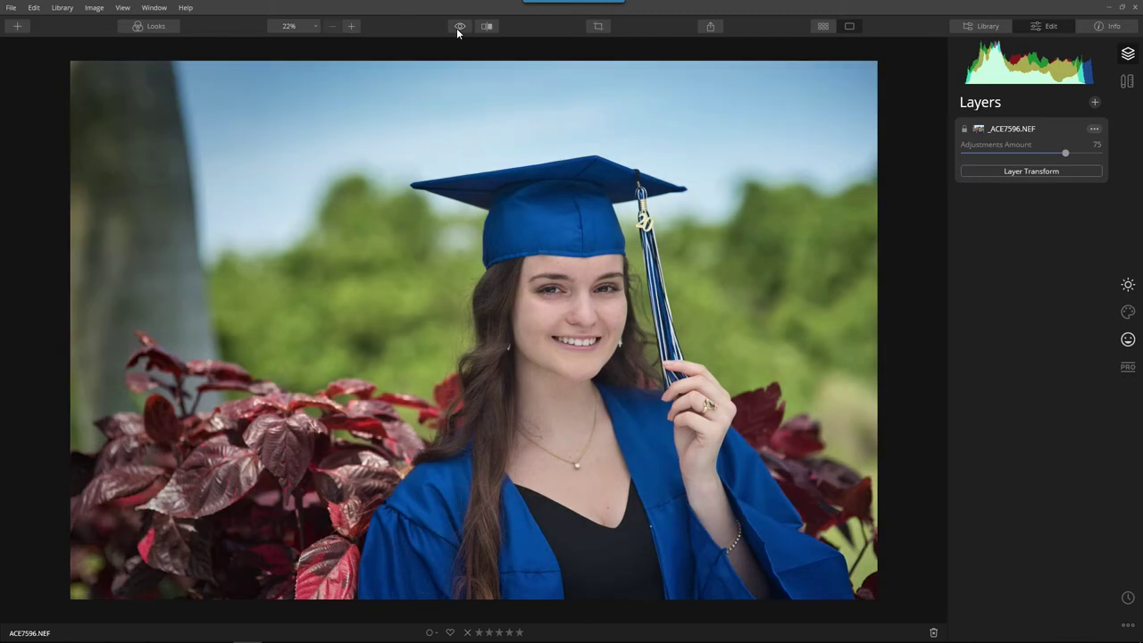